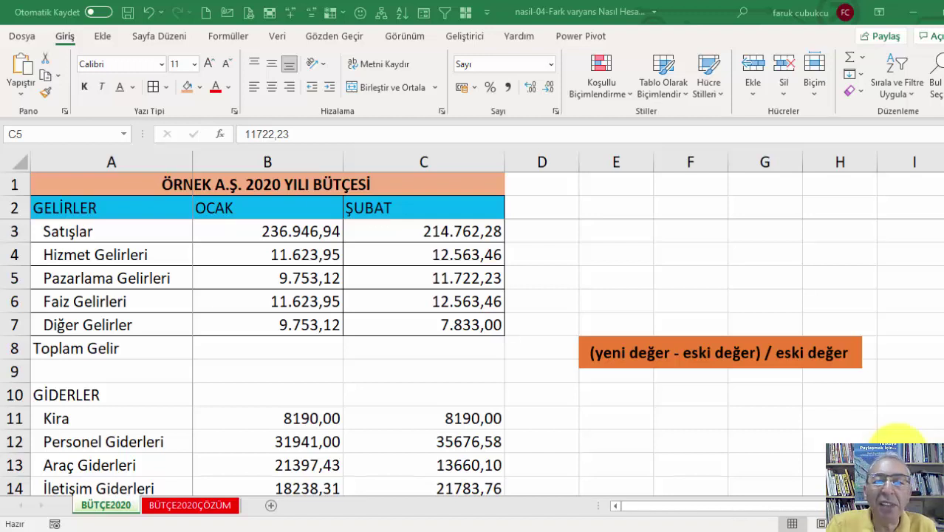
Review the OCAK and ŞUBAT sales values in B3 and C3
{"action": "scroll", "coordinate": [342, 298], "scroll_direction": "down", "scroll_amount": 5}
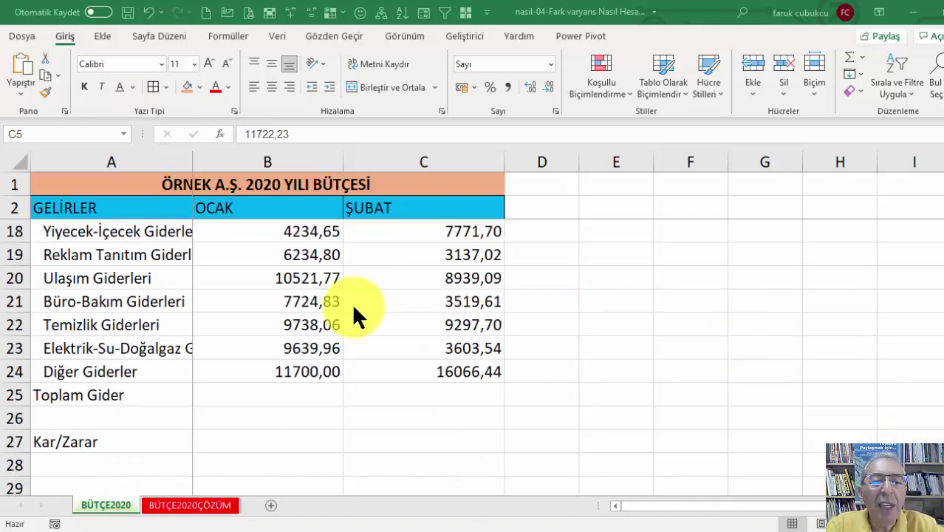
{"action": "scroll", "coordinate": [379, 300], "scroll_direction": "up", "scroll_amount": 5}
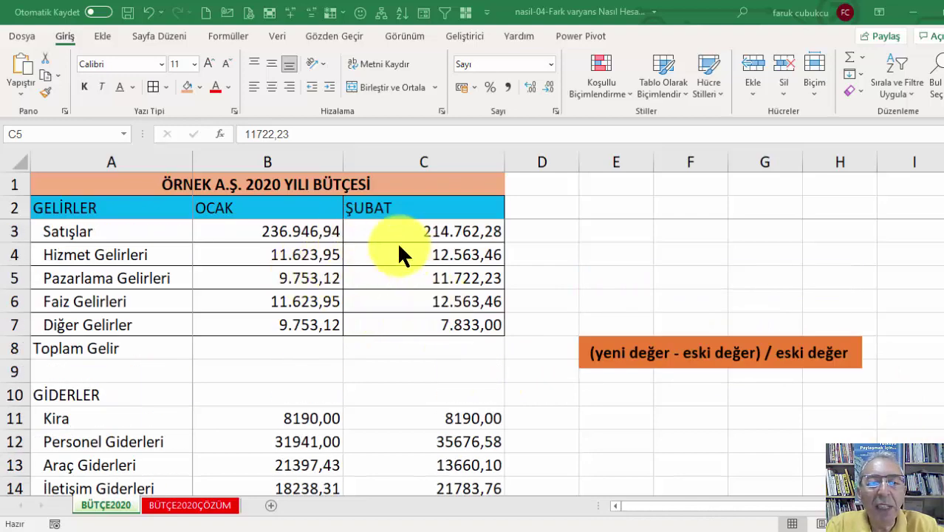
{"action": "left_click", "coordinate": [254, 224]}
{"action": "left_click", "coordinate": [377, 229]}
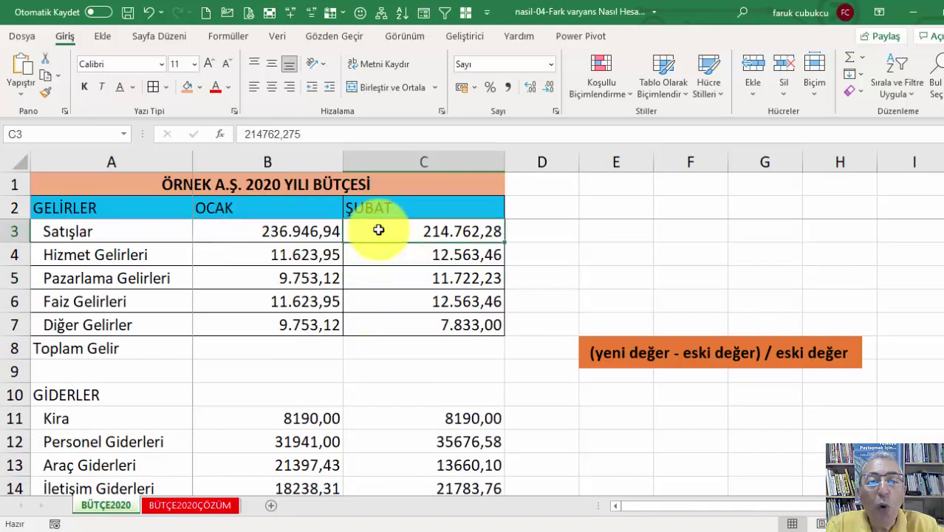
{"action": "left_click", "coordinate": [251, 232]}
{"action": "left_click", "coordinate": [399, 229]}
Enter the headings 'fark' in D2 and 'yüzde' in E2
{"action": "left_click", "coordinate": [549, 213]}
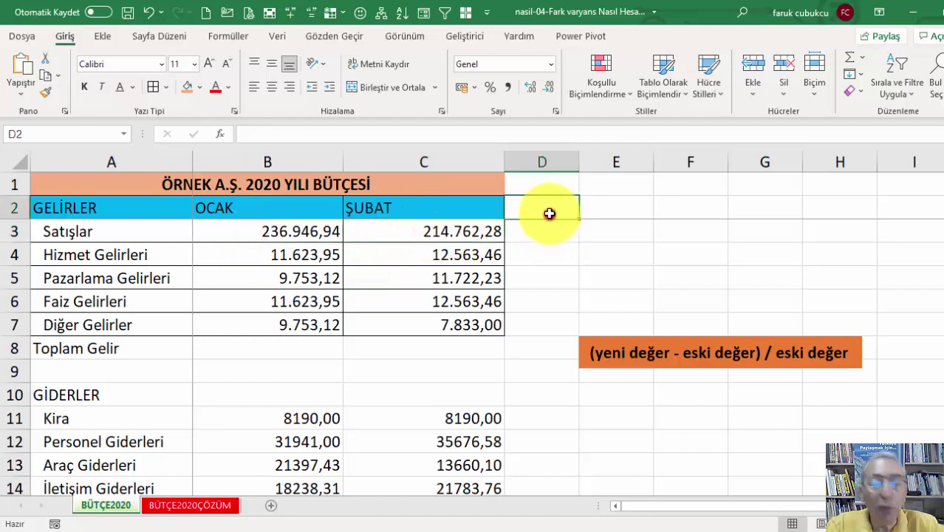
{"action": "type", "text": "fark"}
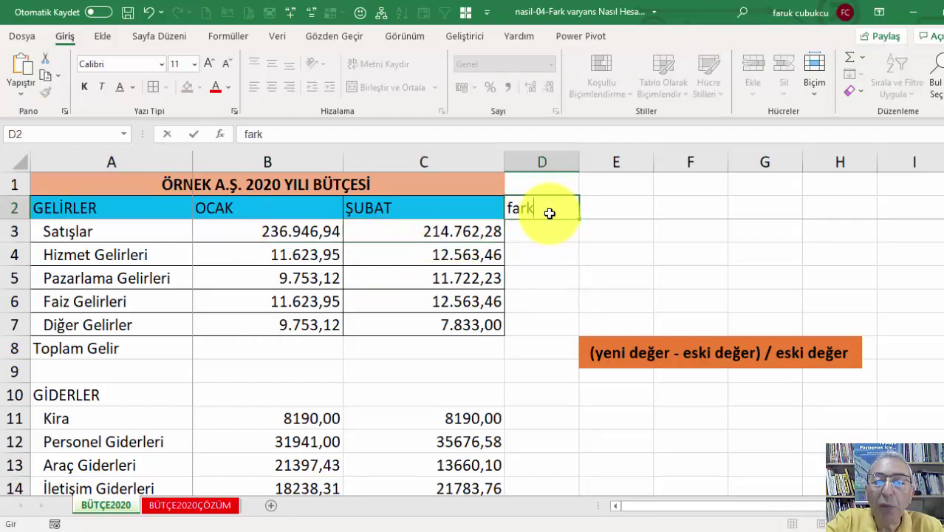
{"action": "key", "text": "Tab"}
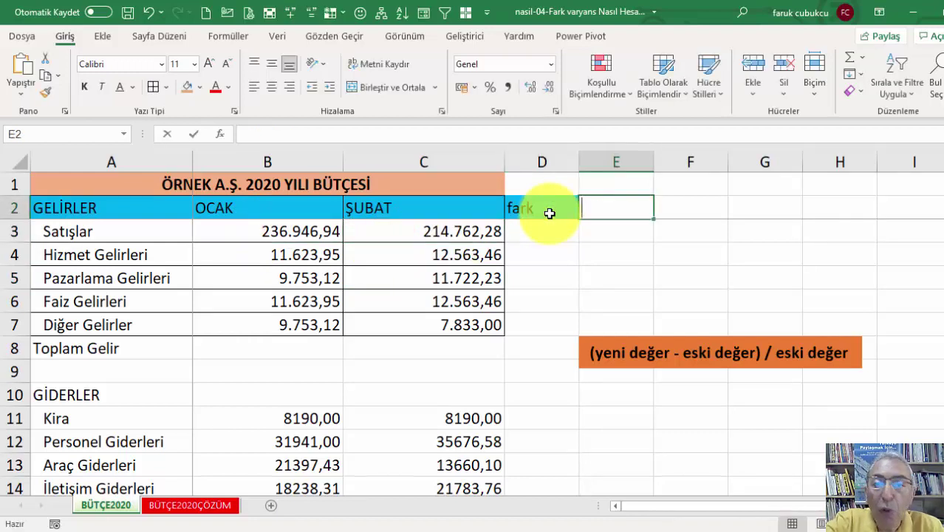
{"action": "type", "text": "yüzde"}
{"action": "key", "text": "Return"}
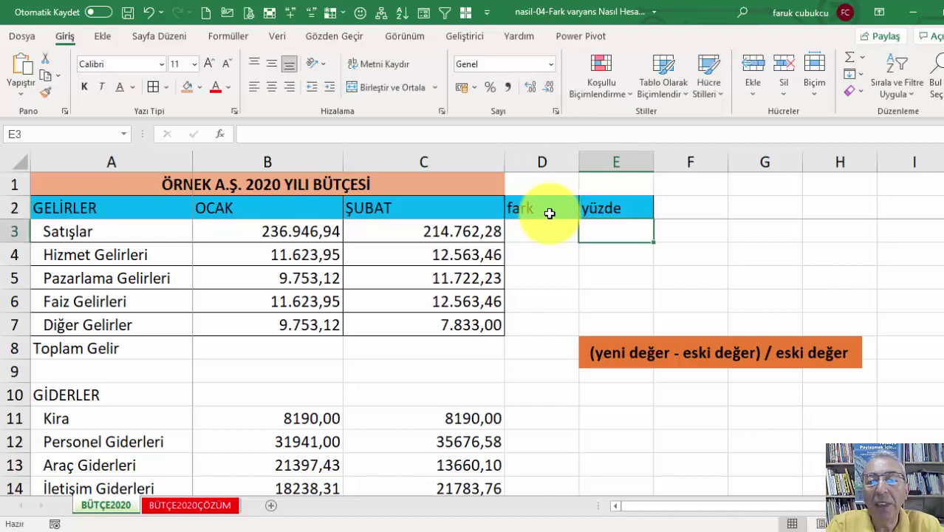
{"action": "left_click", "coordinate": [541, 232]}
{"action": "left_click", "coordinate": [624, 365]}
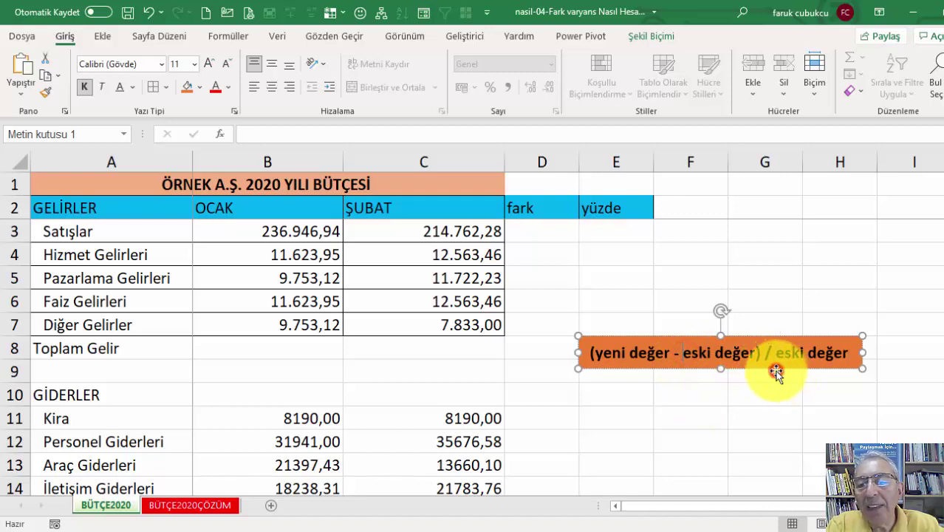
Move the orange note box lower and enter =C3-B3 in D3
{"action": "left_click_drag", "start_coordinate": [778, 372], "coordinate": [793, 411]}
{"action": "left_click", "coordinate": [546, 238]}
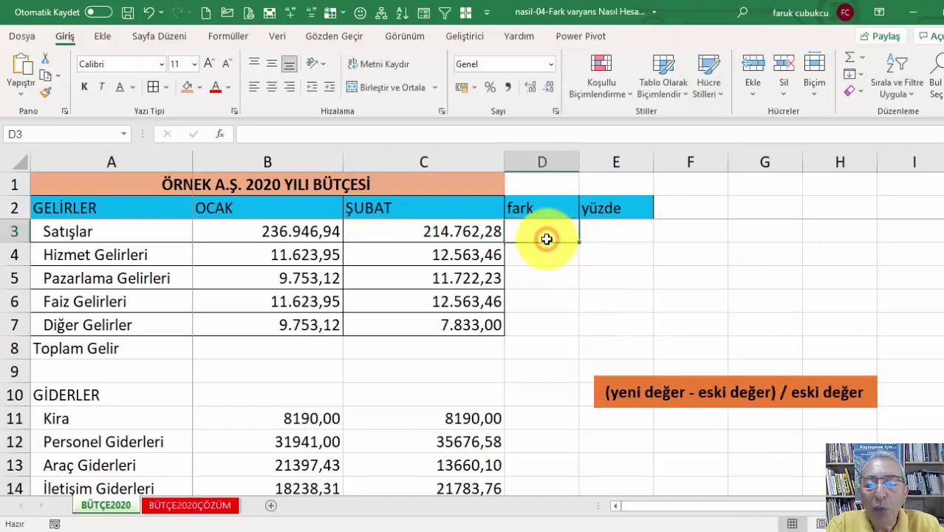
{"action": "type", "text": "="}
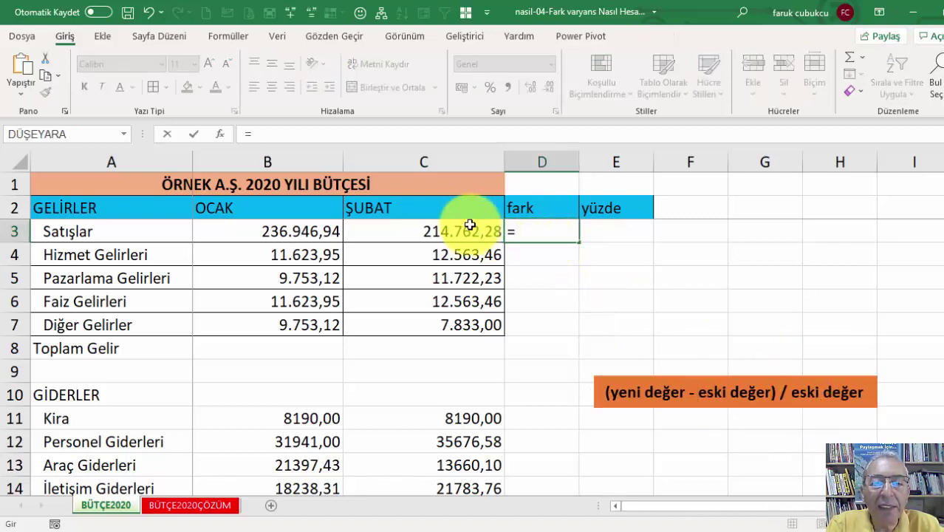
{"action": "left_click", "coordinate": [450, 230]}
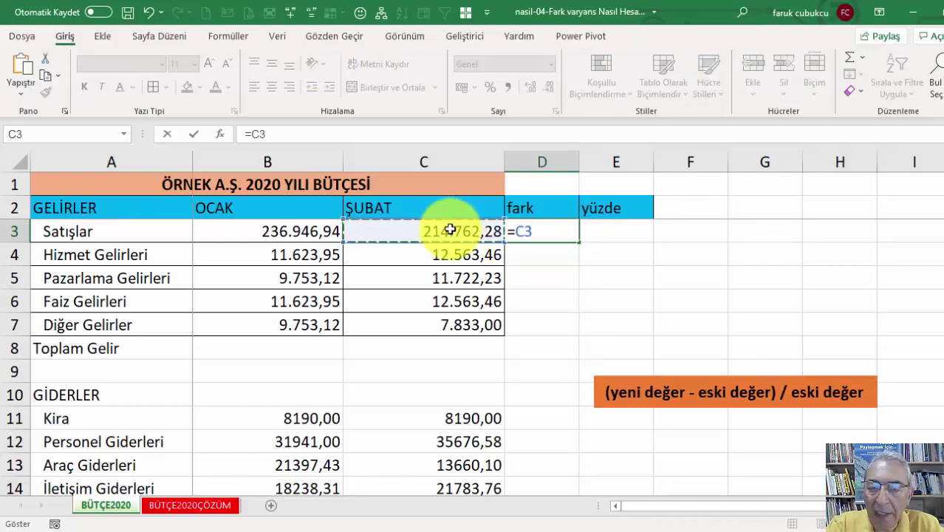
{"action": "type", "text": "-"}
{"action": "left_click", "coordinate": [229, 233]}
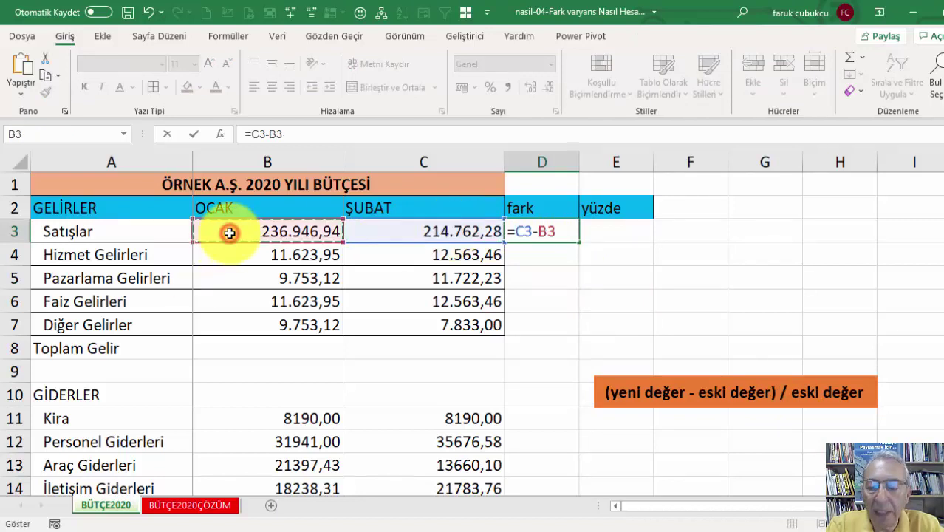
{"action": "key", "text": "Return"}
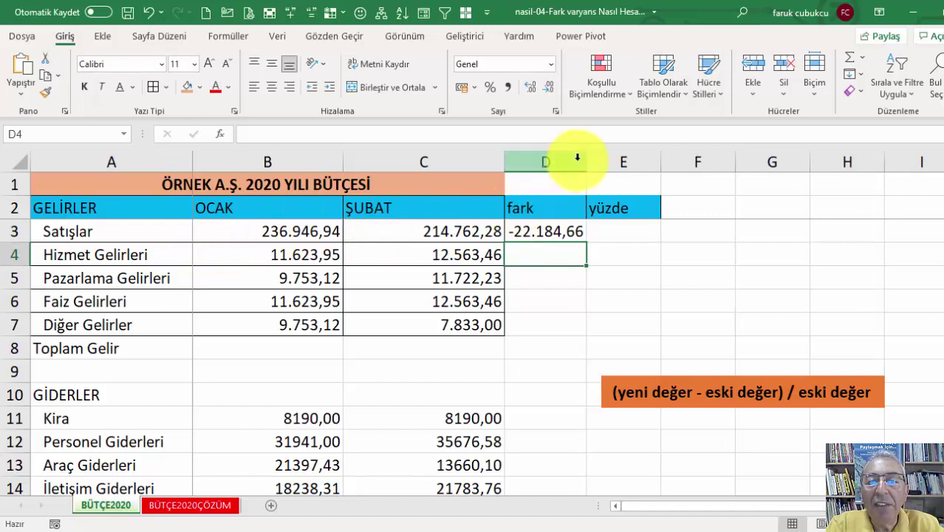
Widen column D and copy the difference formula down to D8
{"action": "left_click_drag", "start_coordinate": [586, 158], "coordinate": [626, 157]}
{"action": "left_click", "coordinate": [578, 234]}
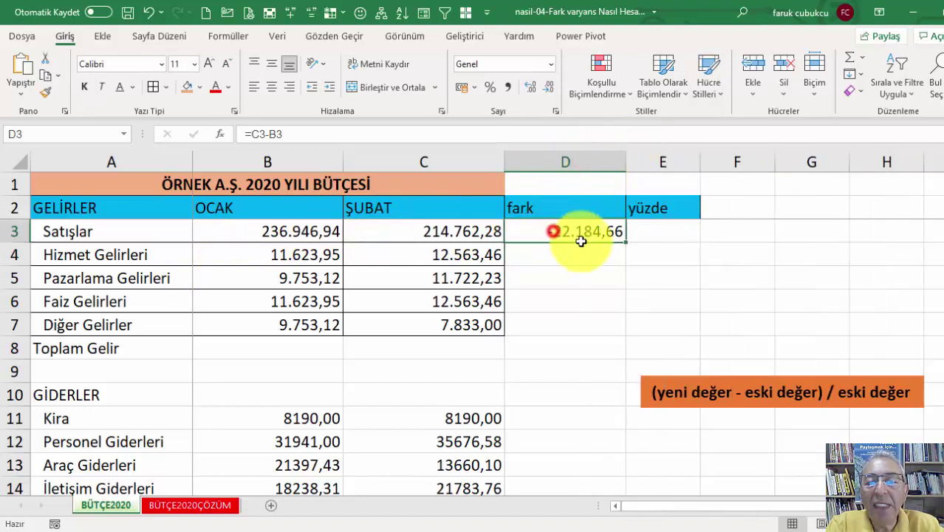
{"action": "double_click", "coordinate": [626, 242]}
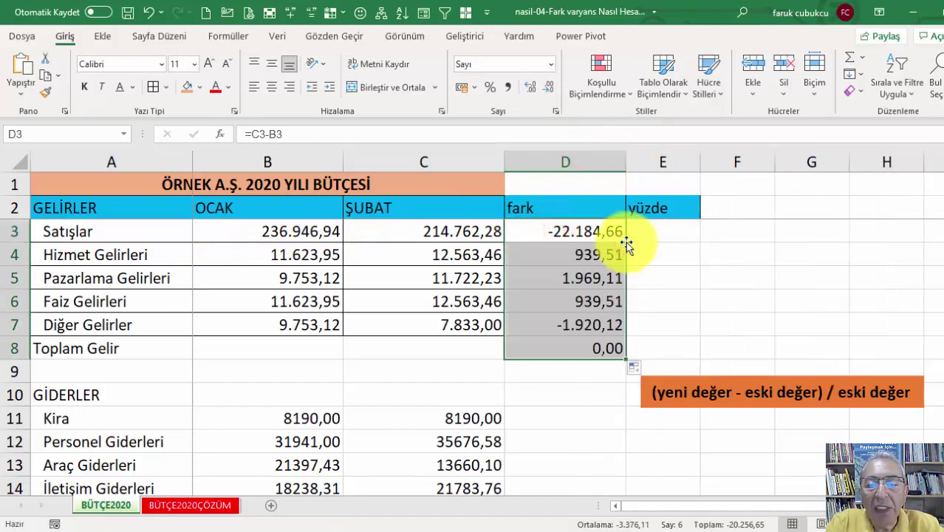
{"action": "left_click", "coordinate": [314, 356]}
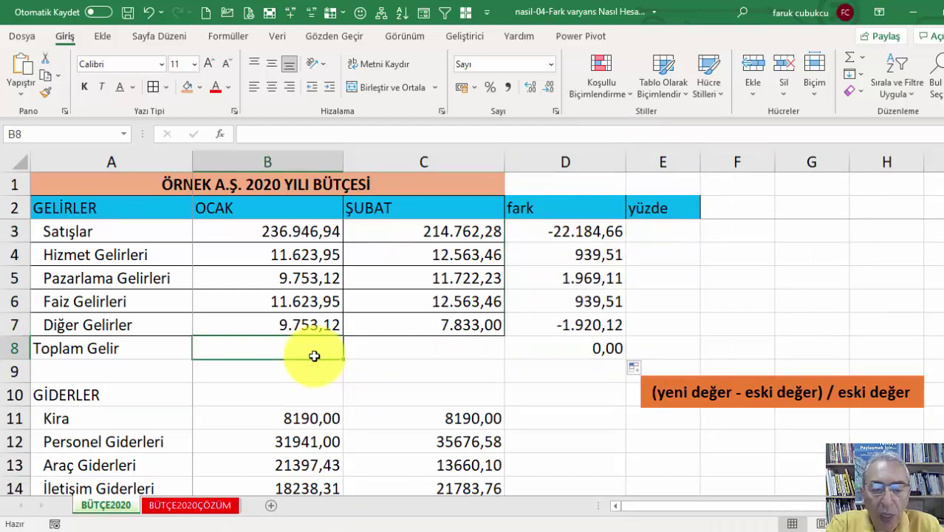
{"action": "left_click", "coordinate": [219, 276]}
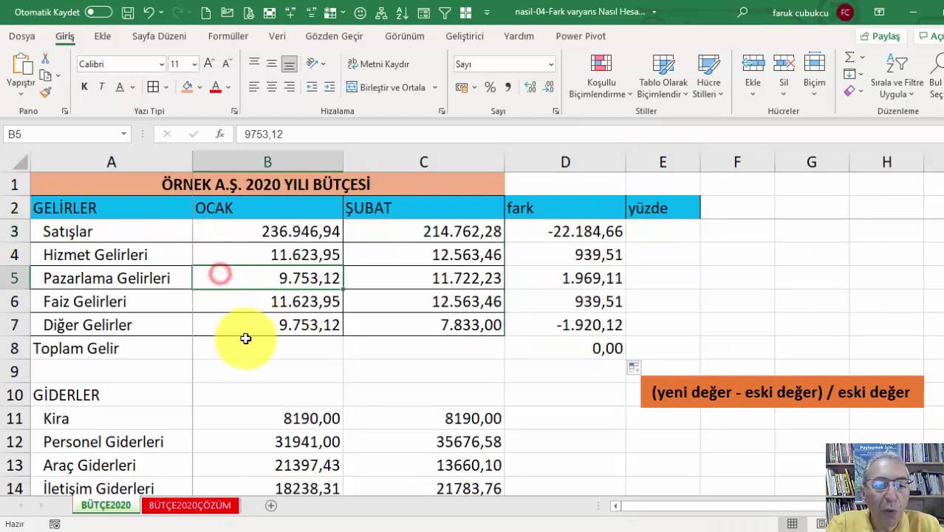
{"action": "left_click", "coordinate": [244, 342]}
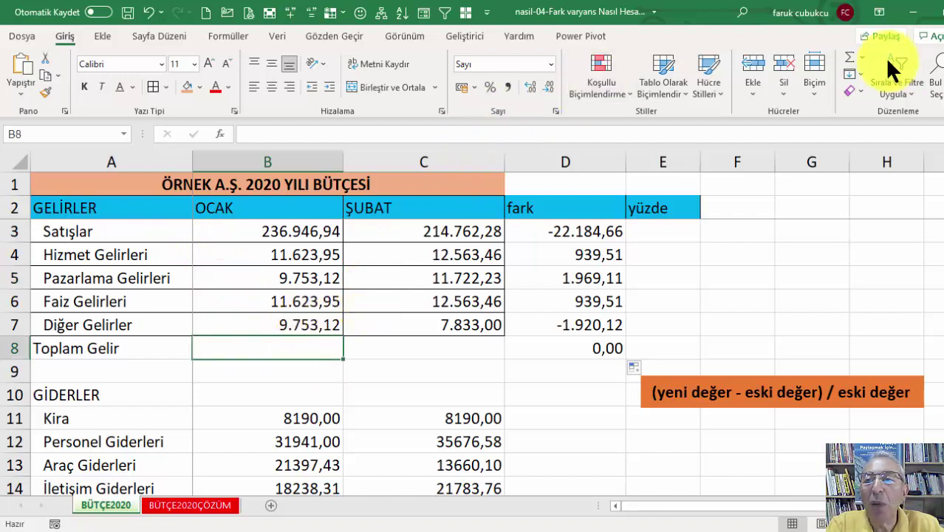
AutoSum the OCAK income in B8 and copy it to C8, giving -20.256,65 fark
{"action": "left_click", "coordinate": [849, 59]}
{"action": "left_click", "coordinate": [849, 59]}
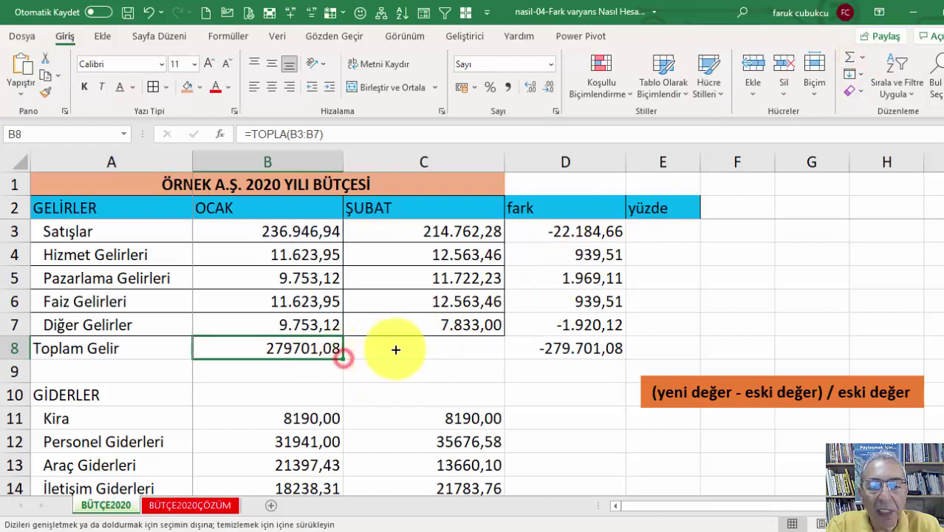
{"action": "left_click_drag", "start_coordinate": [344, 359], "coordinate": [440, 349]}
{"action": "left_click", "coordinate": [419, 345]}
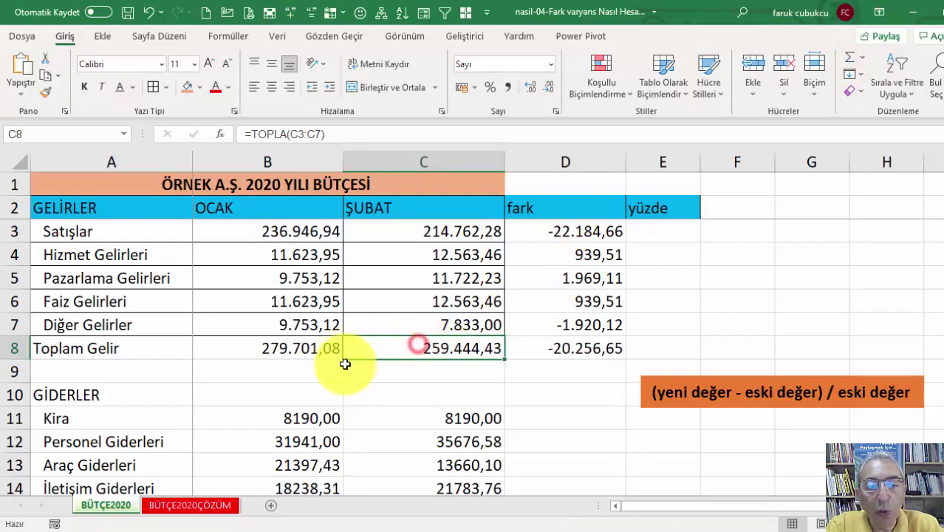
{"action": "left_click", "coordinate": [338, 348]}
{"action": "left_click", "coordinate": [554, 345]}
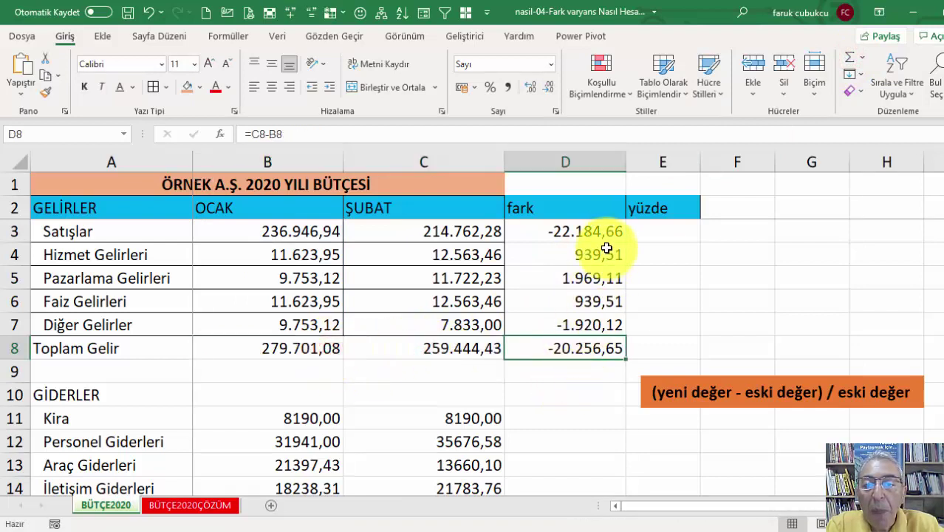
Recheck the difference values and widen column E for the percentages
{"action": "left_click", "coordinate": [597, 275]}
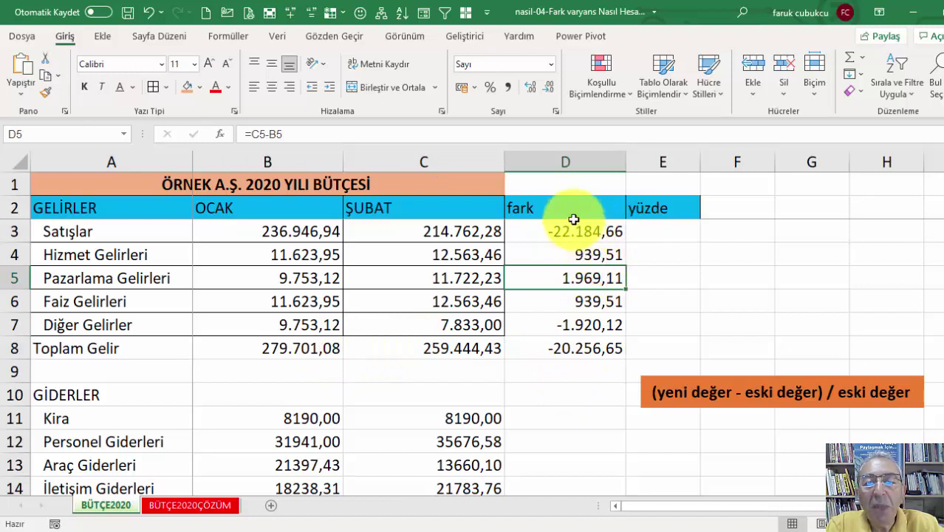
{"action": "left_click", "coordinate": [319, 235]}
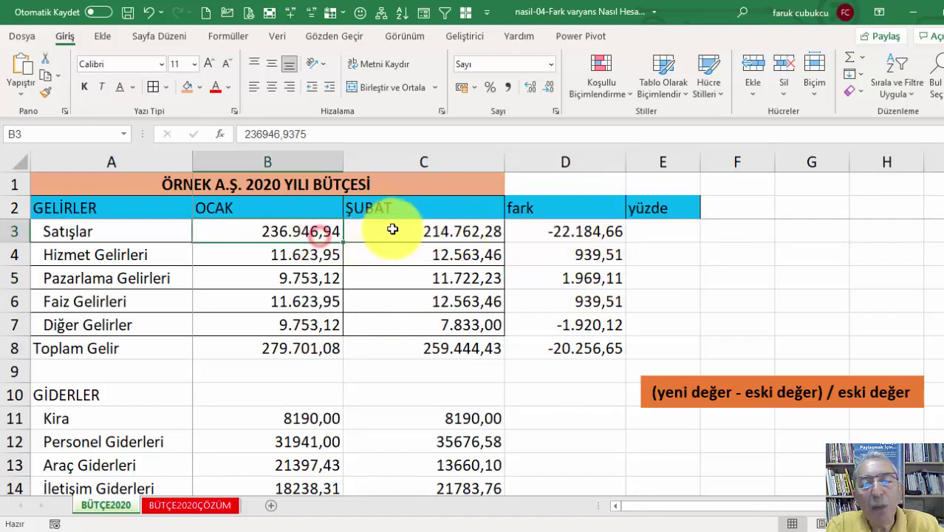
{"action": "left_click", "coordinate": [392, 229]}
{"action": "left_click_drag", "start_coordinate": [700, 160], "coordinate": [724, 160]}
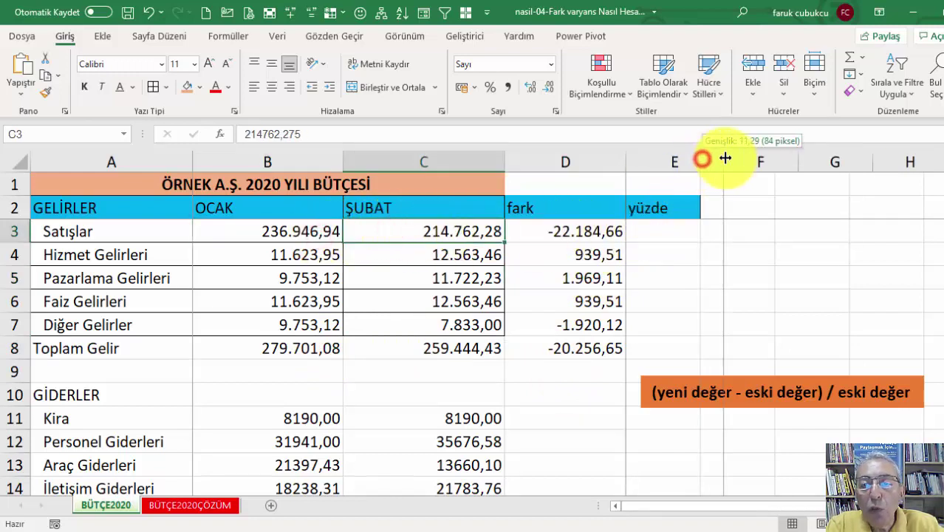
{"action": "left_click", "coordinate": [666, 231]}
Enter the percentage-change formula =(C3-B3)/B3 in E3
{"action": "type", "text": "=("}
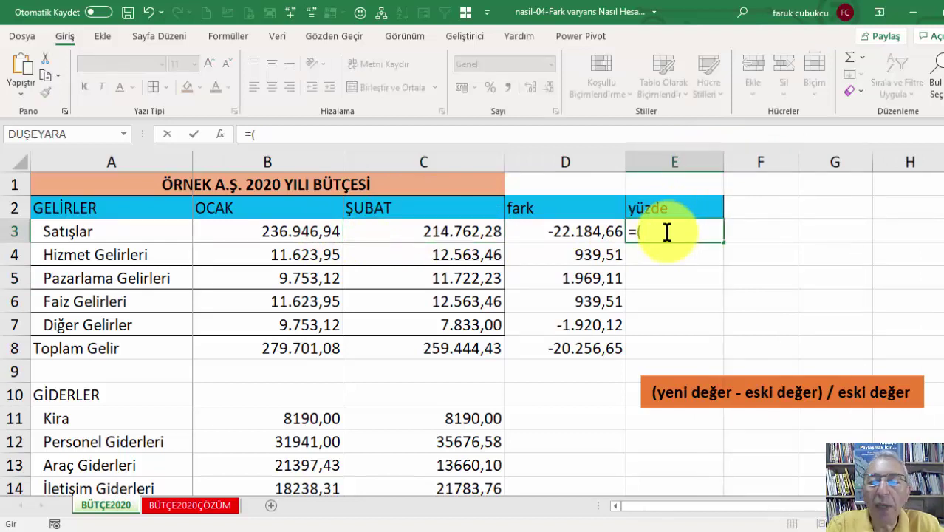
{"action": "left_click", "coordinate": [451, 231]}
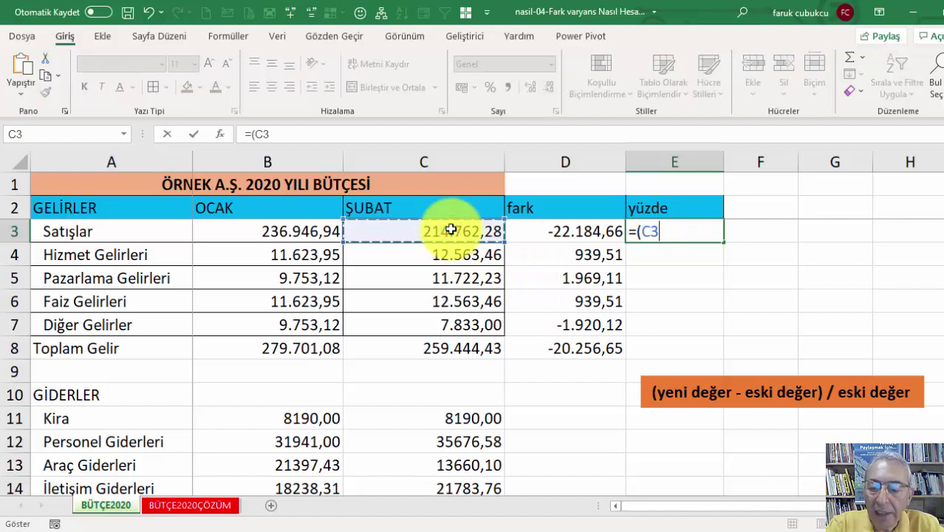
{"action": "type", "text": "-"}
{"action": "left_click", "coordinate": [249, 229]}
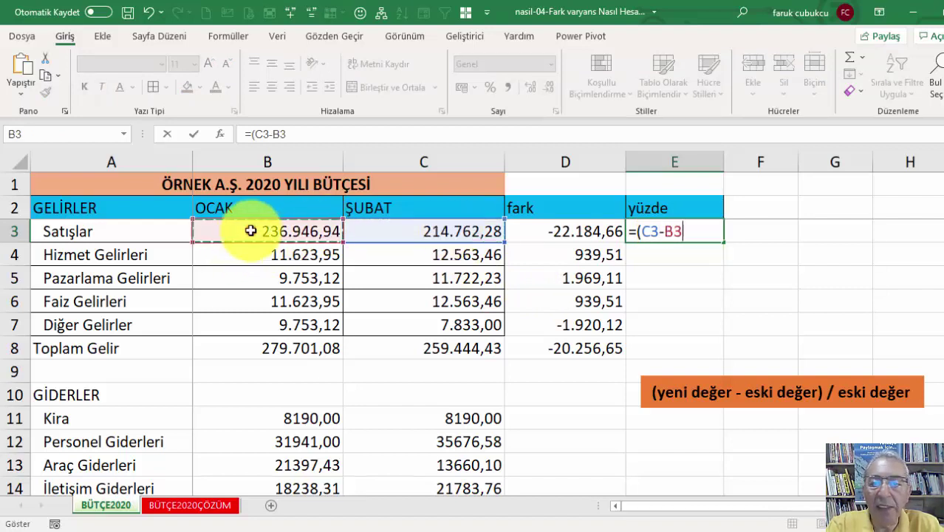
{"action": "type", "text": "/"}
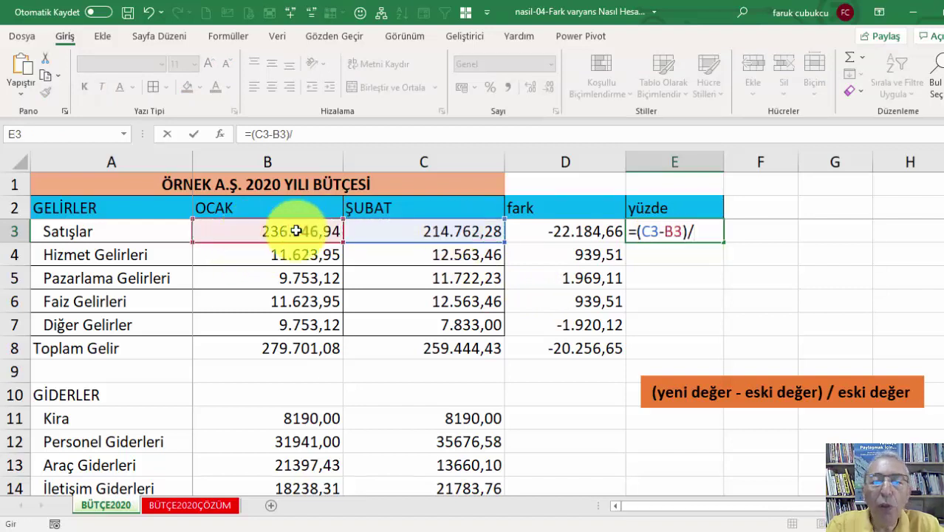
{"action": "left_click", "coordinate": [313, 231]}
{"action": "key", "text": "Return"}
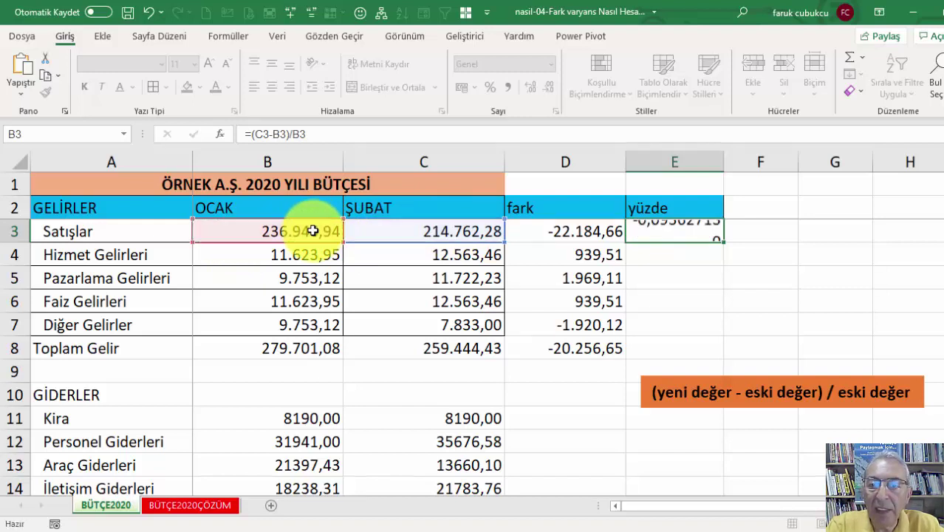
Format E3 as a two-decimal percentage and fill it down to E8
{"action": "left_click", "coordinate": [645, 229]}
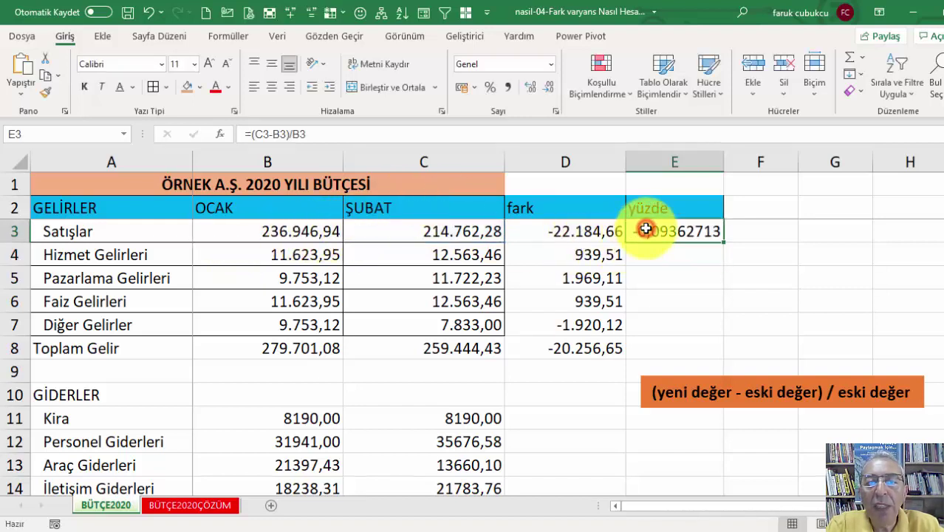
{"action": "left_click", "coordinate": [486, 85]}
{"action": "key", "text": "Return"}
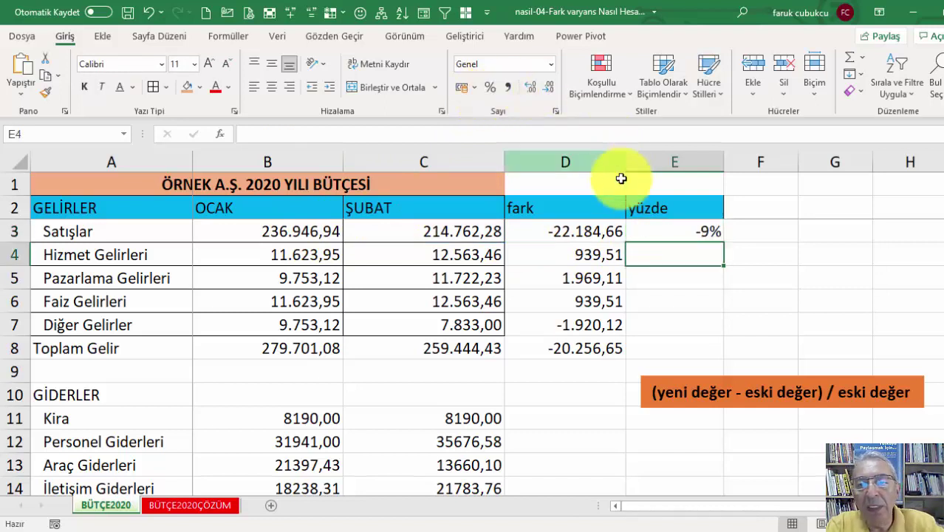
{"action": "left_click", "coordinate": [646, 229]}
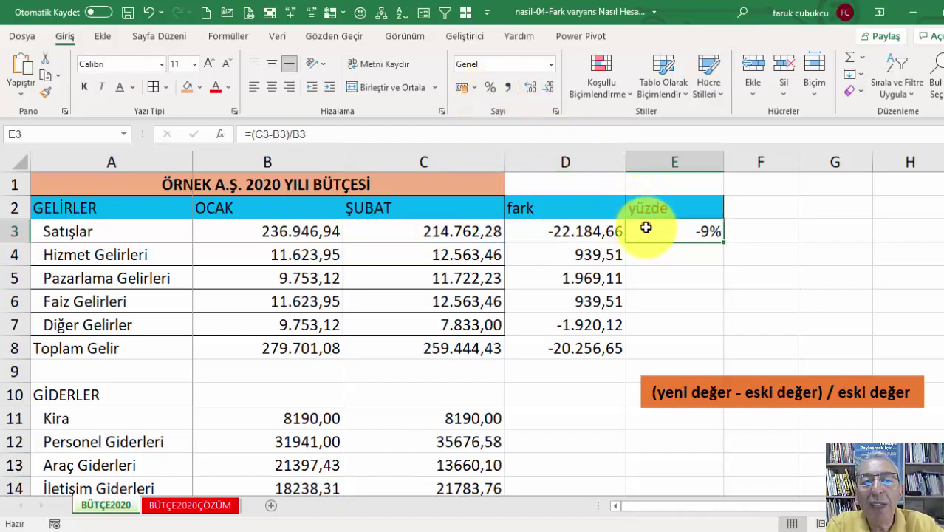
{"action": "left_click", "coordinate": [530, 87]}
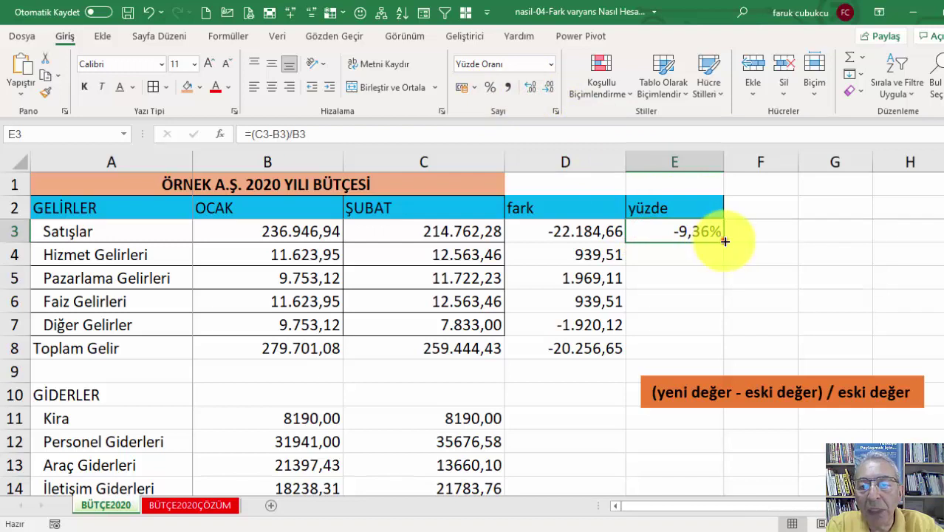
{"action": "left_click_drag", "start_coordinate": [724, 242], "coordinate": [717, 351]}
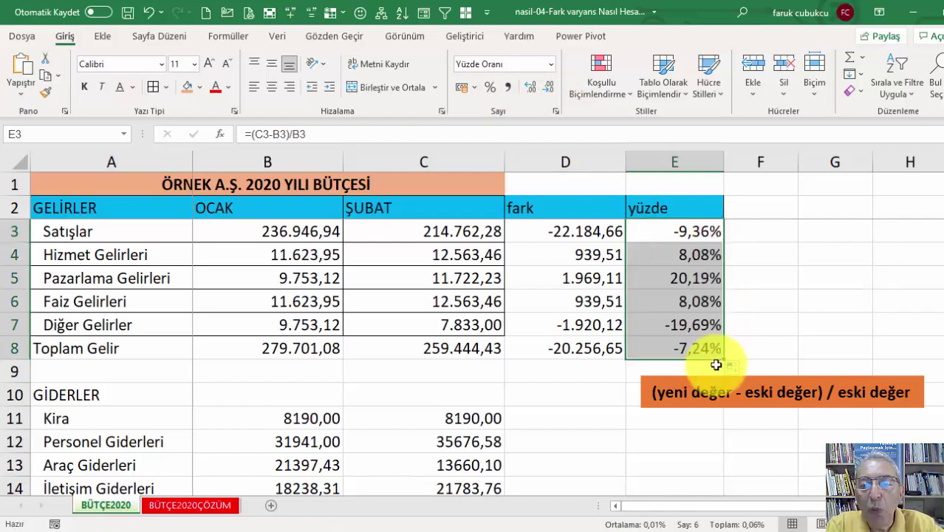
Try up/down arrow icons on the percentages, then undo them
{"action": "left_click_drag", "start_coordinate": [725, 161], "coordinate": [735, 161]}
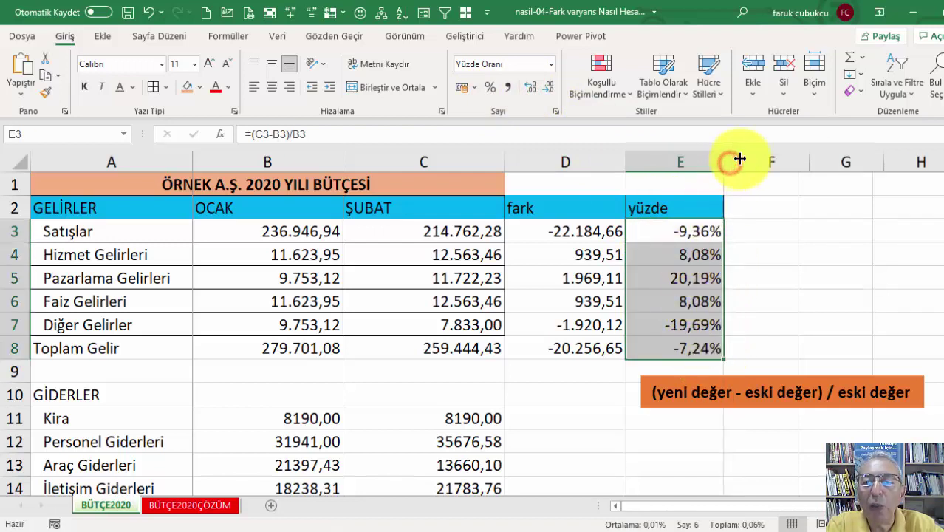
{"action": "left_click", "coordinate": [599, 92]}
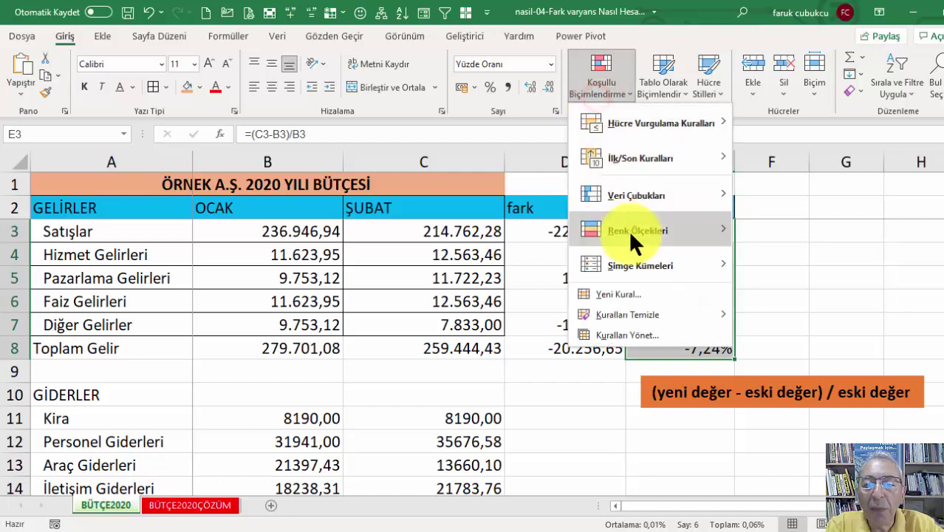
{"action": "mouse_move", "coordinate": [639, 265]}
{"action": "left_click", "coordinate": [777, 192]}
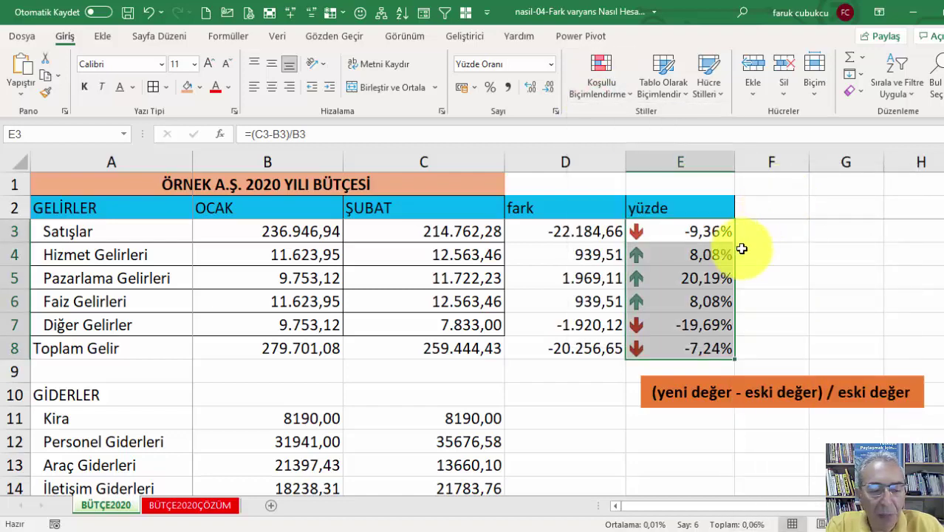
{"action": "key", "text": "ctrl+z"}
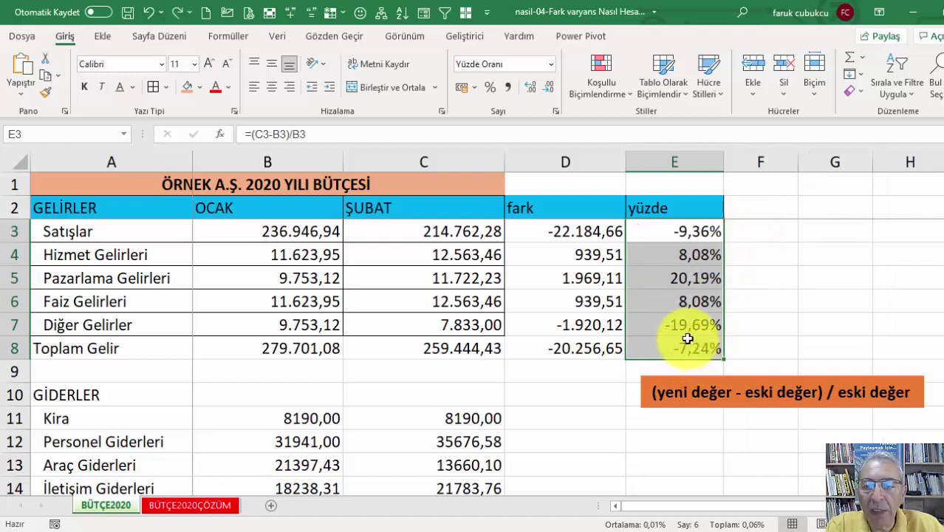
Apply the red and green traffic-light circle icon set to E3:E7
{"action": "left_click", "coordinate": [693, 316]}
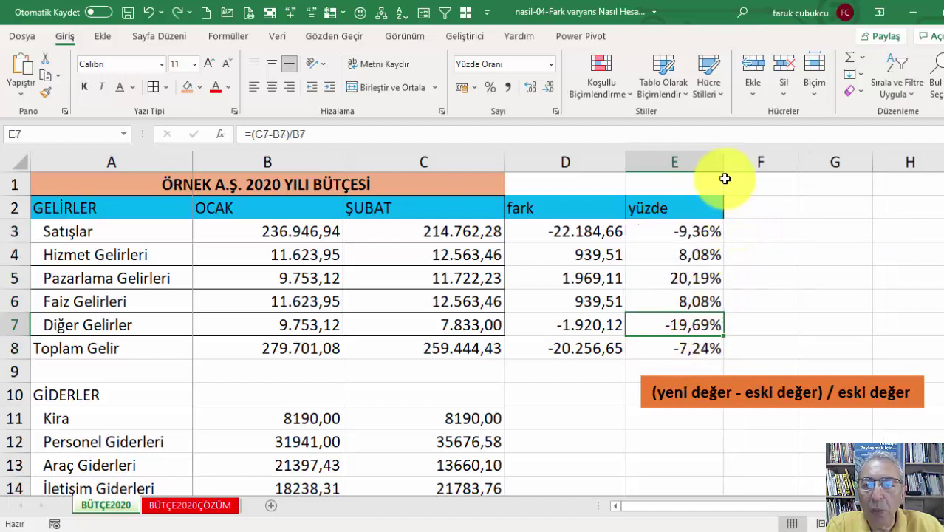
{"action": "left_click_drag", "start_coordinate": [723, 159], "coordinate": [743, 159]}
{"action": "left_click_drag", "start_coordinate": [684, 233], "coordinate": [678, 322]}
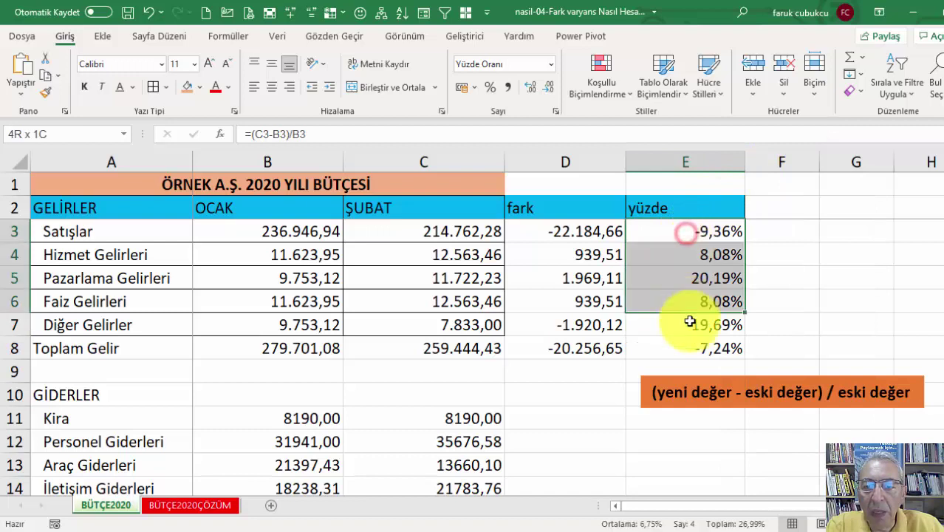
{"action": "left_click", "coordinate": [602, 85]}
{"action": "mouse_move", "coordinate": [650, 124]}
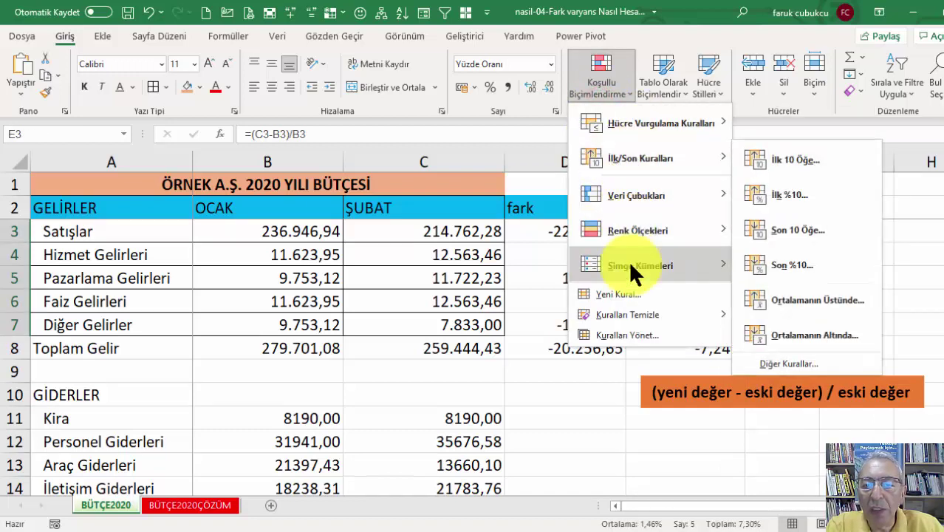
{"action": "mouse_move", "coordinate": [639, 265]}
{"action": "left_click", "coordinate": [761, 298]}
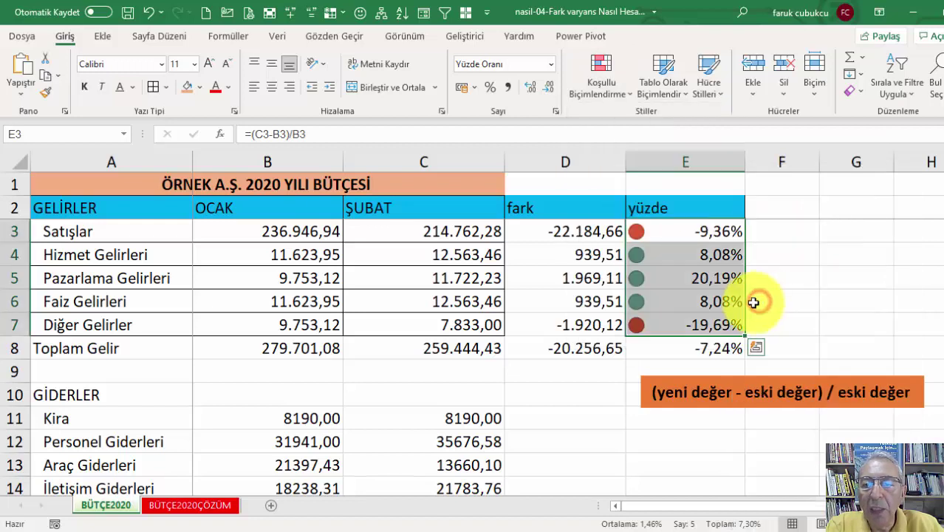
Adjust column E's width to fit the icons and percentage values
{"action": "left_click_drag", "start_coordinate": [745, 168], "coordinate": [764, 168]}
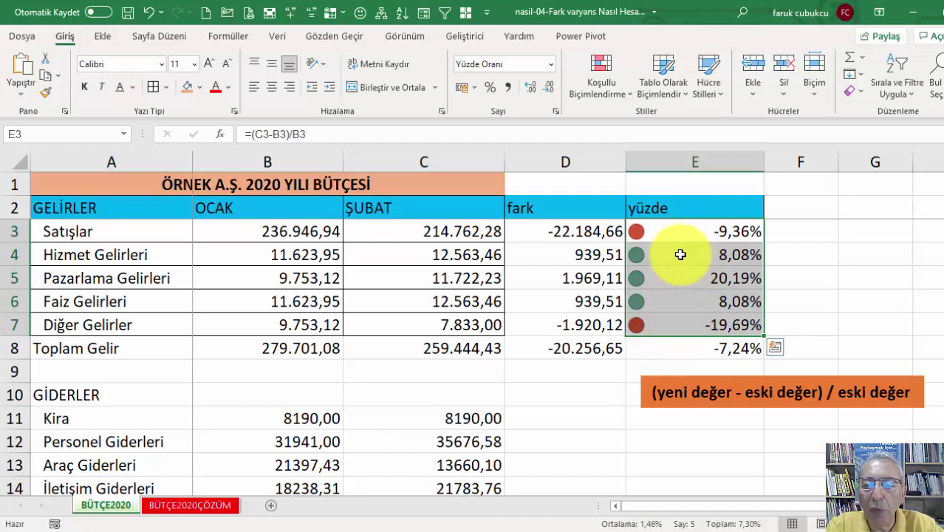
{"action": "left_click_drag", "start_coordinate": [680, 254], "coordinate": [680, 304]}
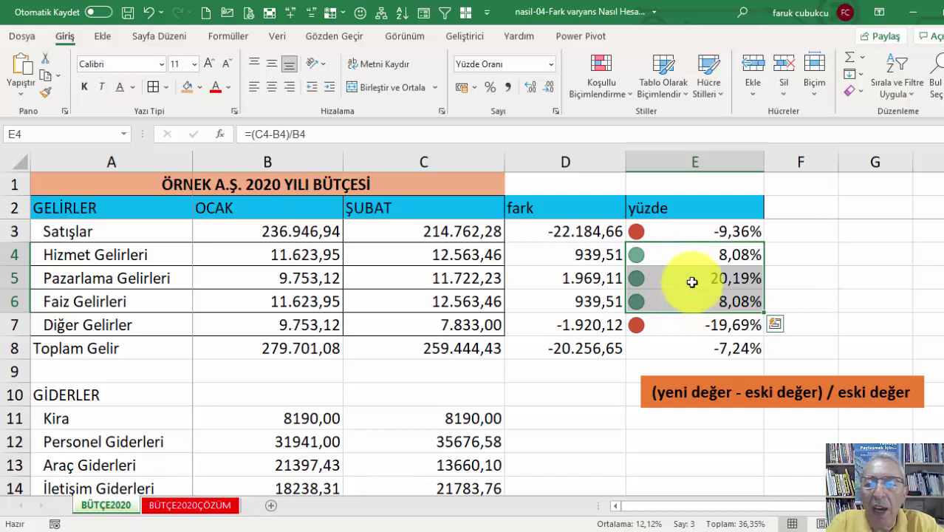
{"action": "left_click", "coordinate": [670, 327]}
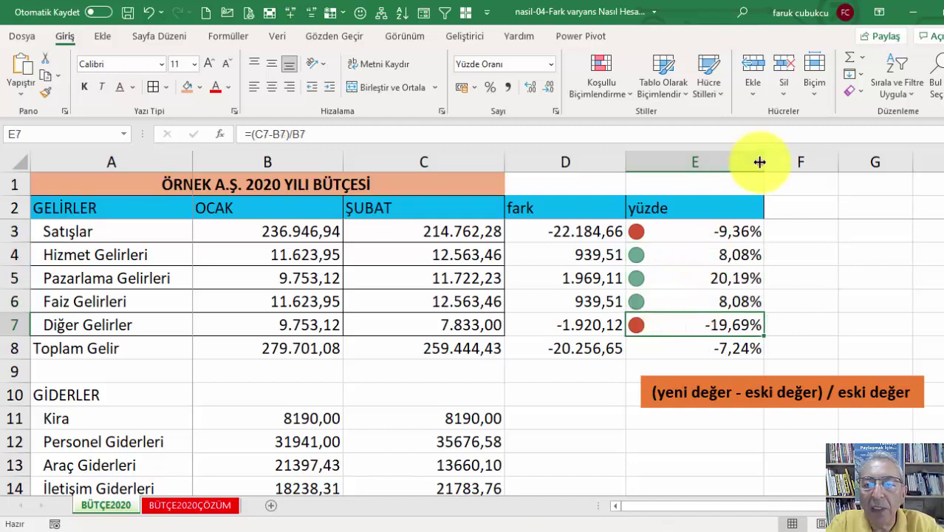
{"action": "left_click_drag", "start_coordinate": [763, 162], "coordinate": [745, 161]}
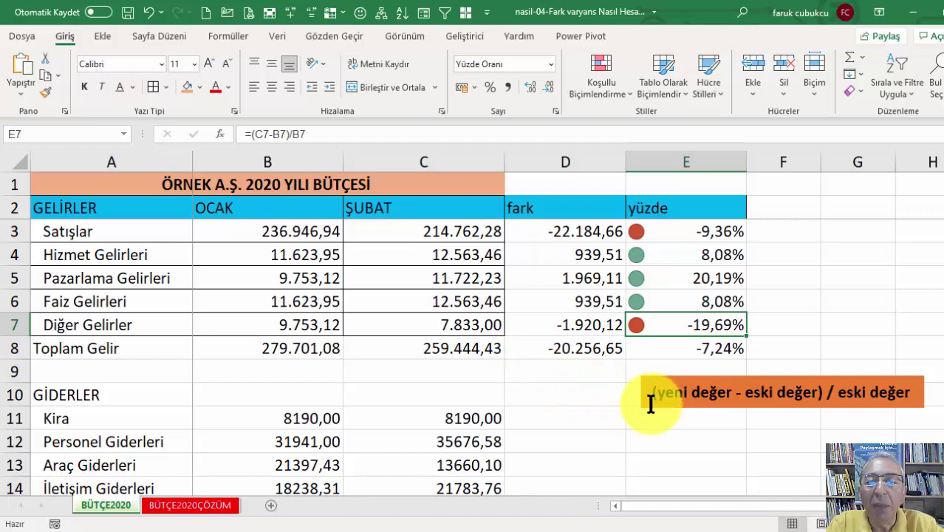
Insert a new column C before ŞUBAT headed 'hedef'
{"action": "right_click", "coordinate": [400, 153]}
{"action": "left_click", "coordinate": [459, 276]}
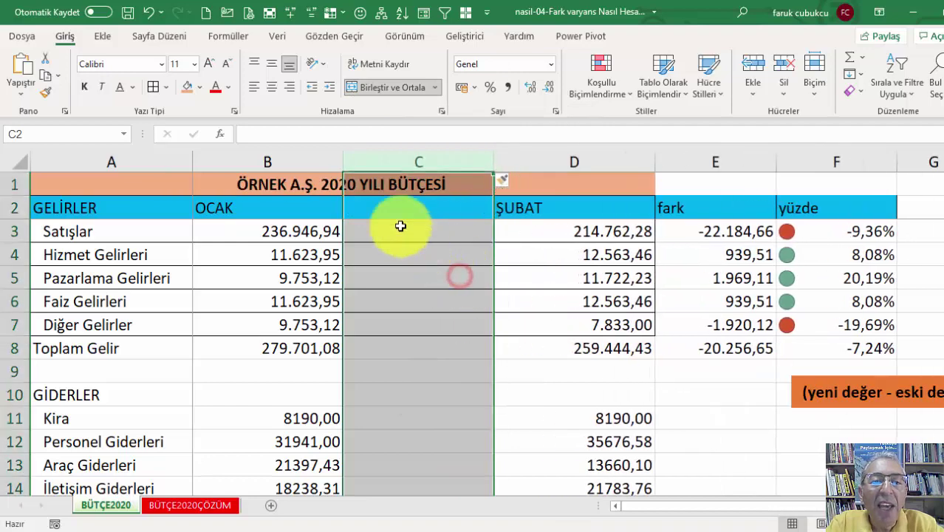
{"action": "left_click", "coordinate": [379, 212]}
{"action": "type", "text": "hedef"}
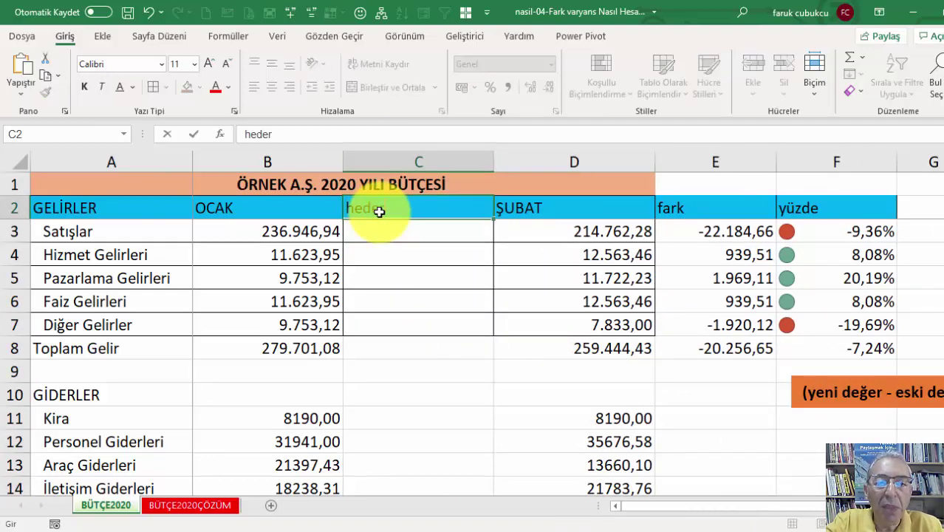
{"action": "key", "text": "Return"}
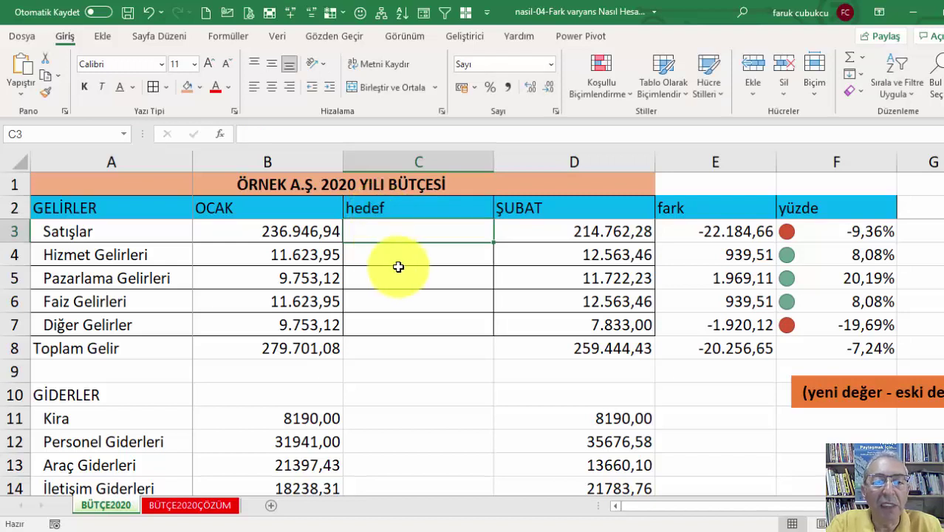
Enter targets of 200.000,00 for Satışlar and 20.000,00 down C4:C7
{"action": "left_click", "coordinate": [400, 262]}
{"action": "left_click", "coordinate": [399, 234]}
{"action": "type", "text": "200000"}
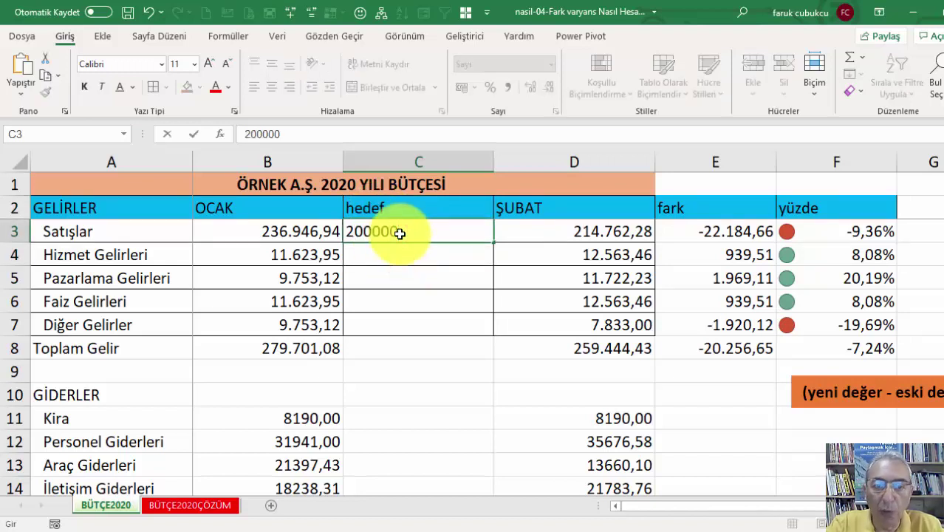
{"action": "key", "text": "Return"}
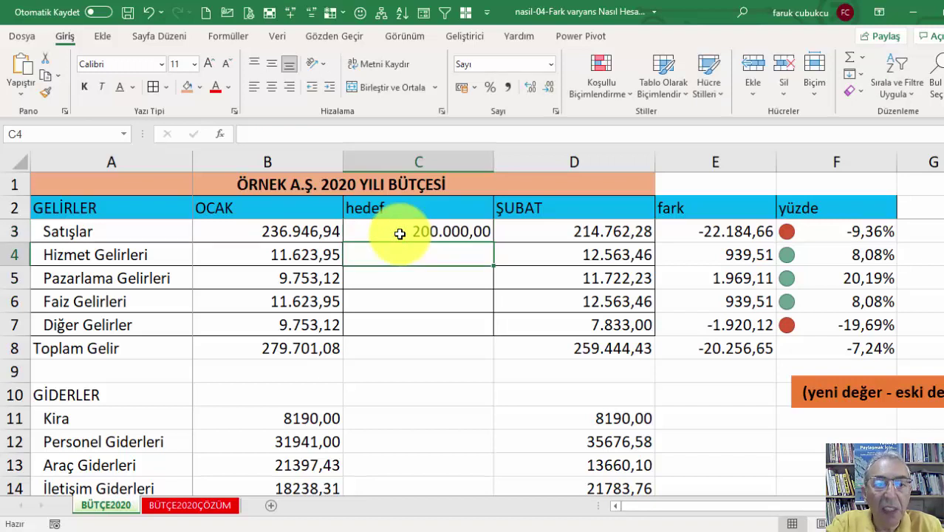
{"action": "type", "text": "20000"}
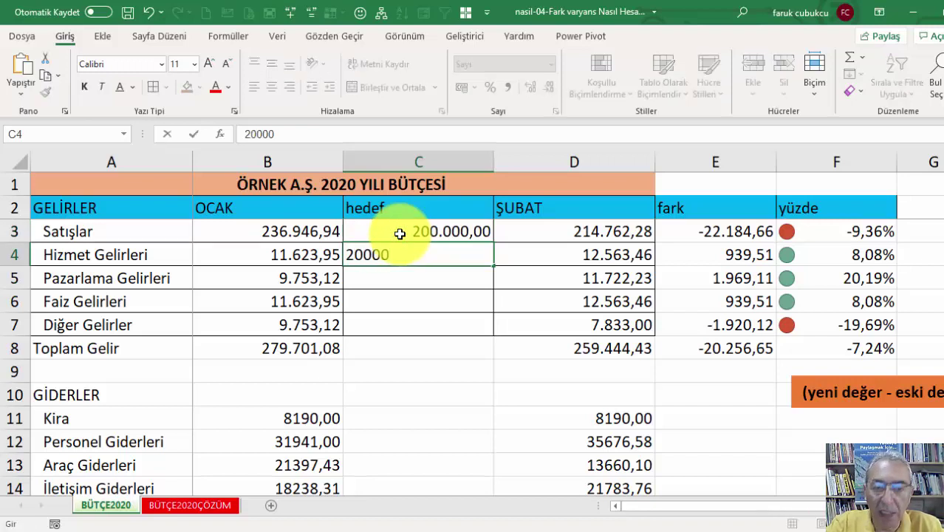
{"action": "key", "text": "ctrl+Return"}
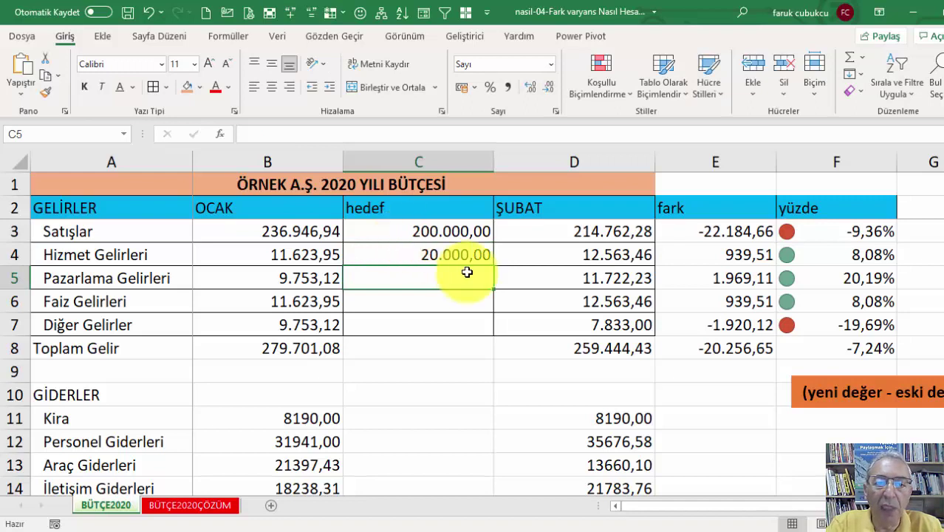
{"action": "left_click_drag", "start_coordinate": [501, 264], "coordinate": [484, 327]}
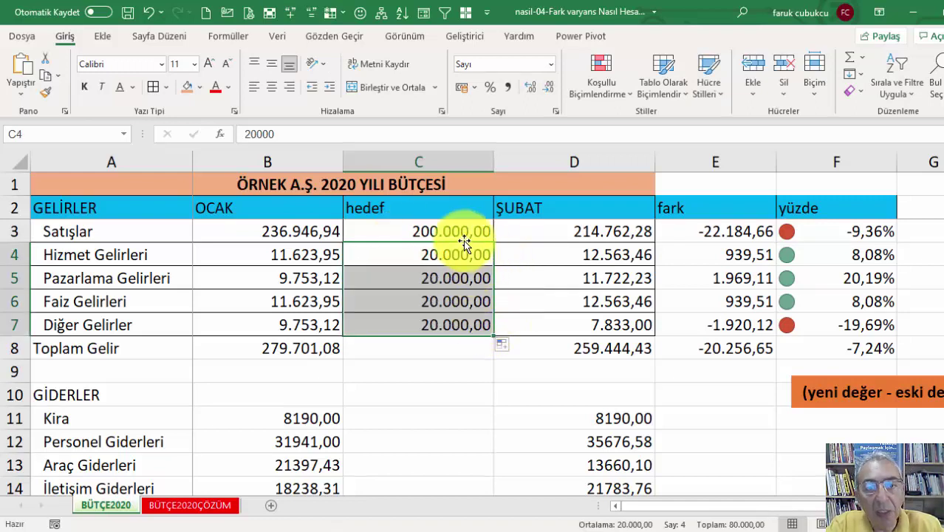
Select the five hedef values to check their total
{"action": "left_click_drag", "start_coordinate": [452, 231], "coordinate": [447, 319]}
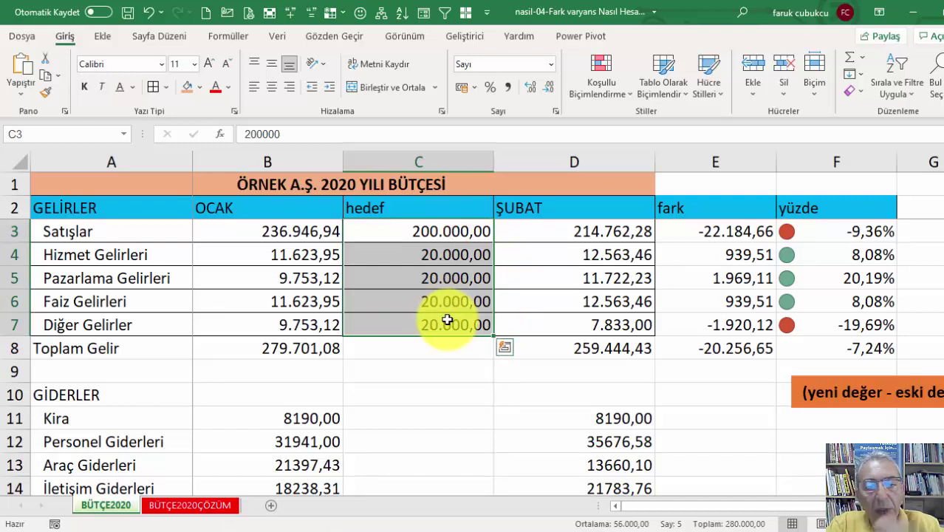
{"action": "left_click", "coordinate": [425, 284]}
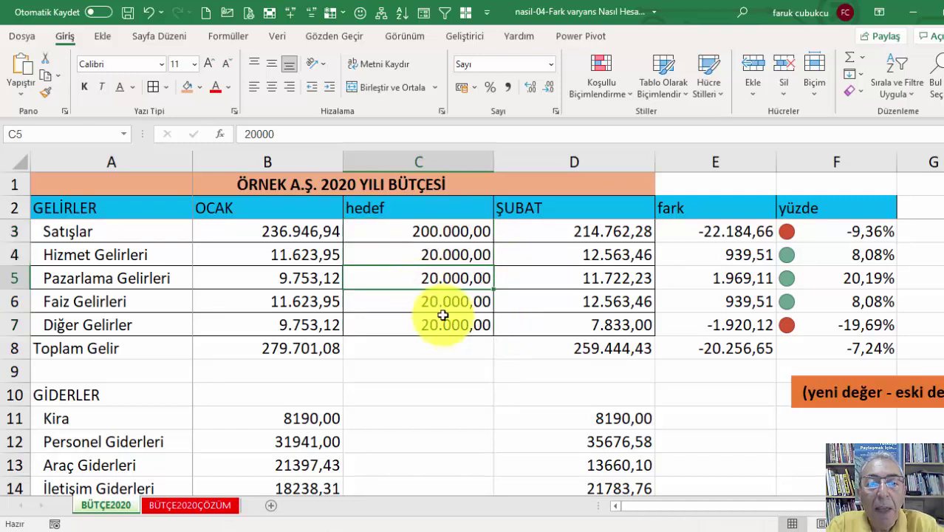
{"action": "left_click", "coordinate": [554, 161]}
{"action": "right_click", "coordinate": [555, 161]}
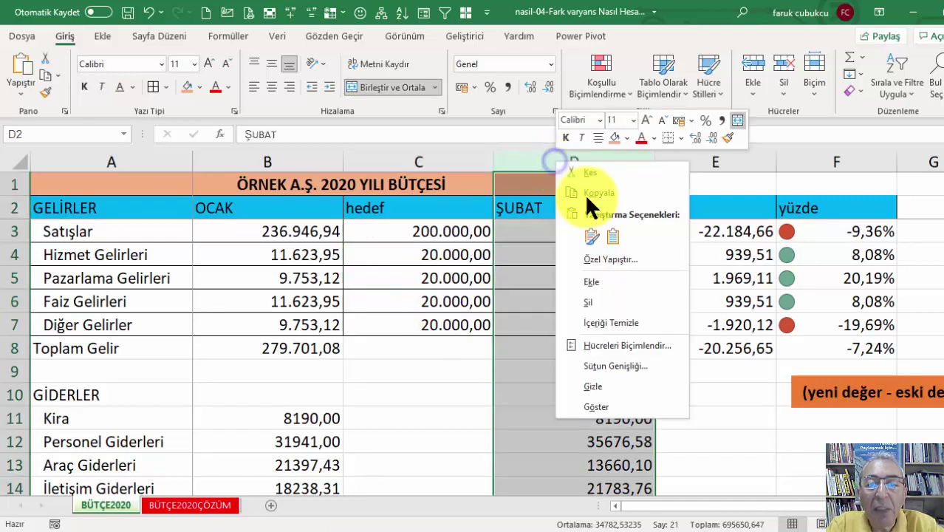
Insert a new column D after hedef and enter =B3-C3 in D3
{"action": "left_click", "coordinate": [621, 280]}
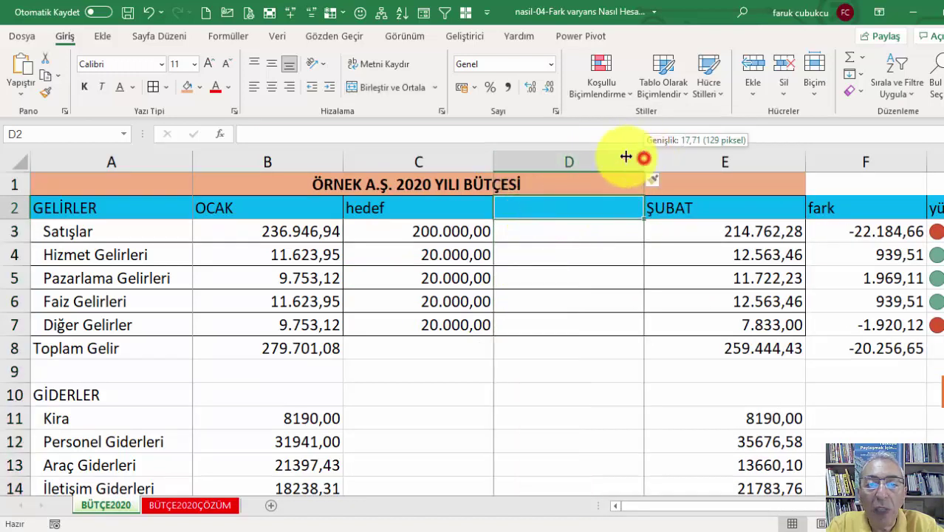
{"action": "left_click_drag", "start_coordinate": [625, 157], "coordinate": [617, 157]}
{"action": "left_click", "coordinate": [537, 241]}
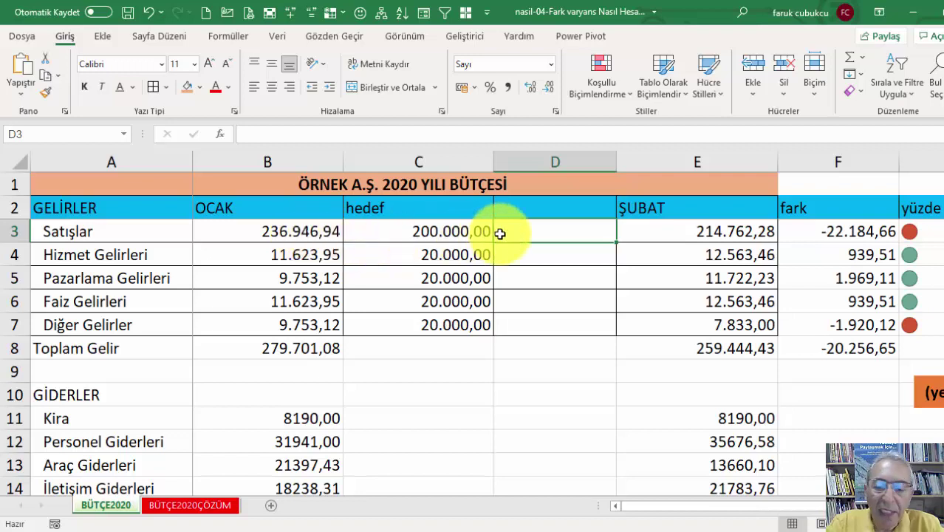
{"action": "type", "text": "="}
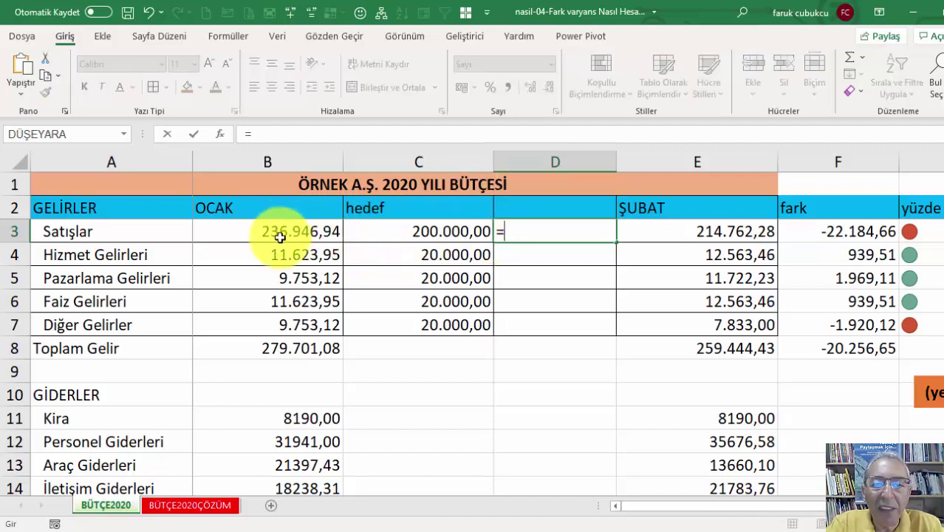
{"action": "left_click", "coordinate": [281, 225]}
{"action": "type", "text": "-"}
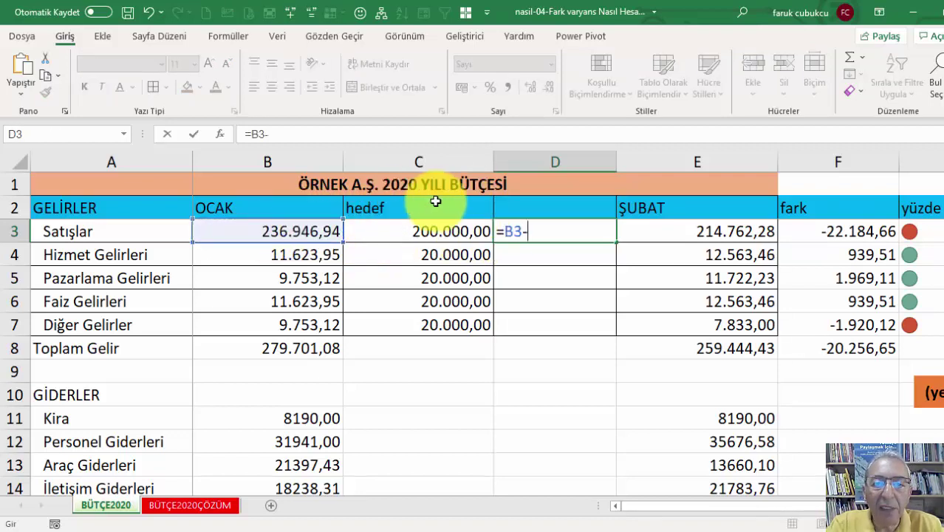
{"action": "left_click", "coordinate": [442, 231]}
{"action": "key", "text": "Return"}
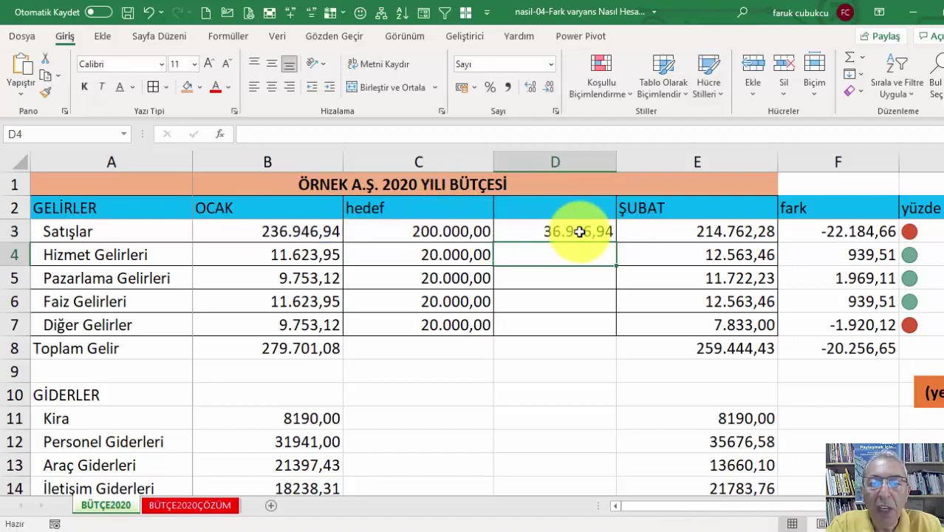
Autofit column D and fill the variance formula down to D7
{"action": "left_click", "coordinate": [595, 232]}
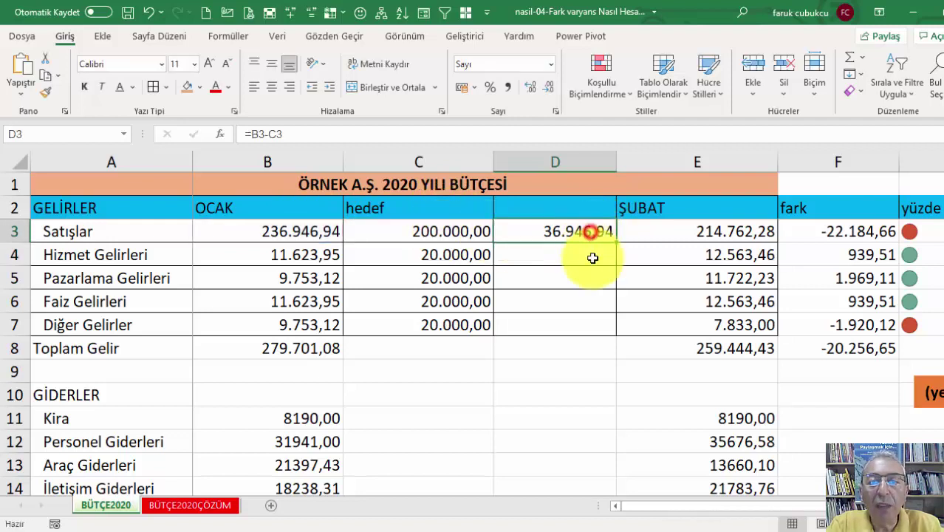
{"action": "double_click", "coordinate": [615, 162]}
{"action": "left_click_drag", "start_coordinate": [591, 242], "coordinate": [593, 327]}
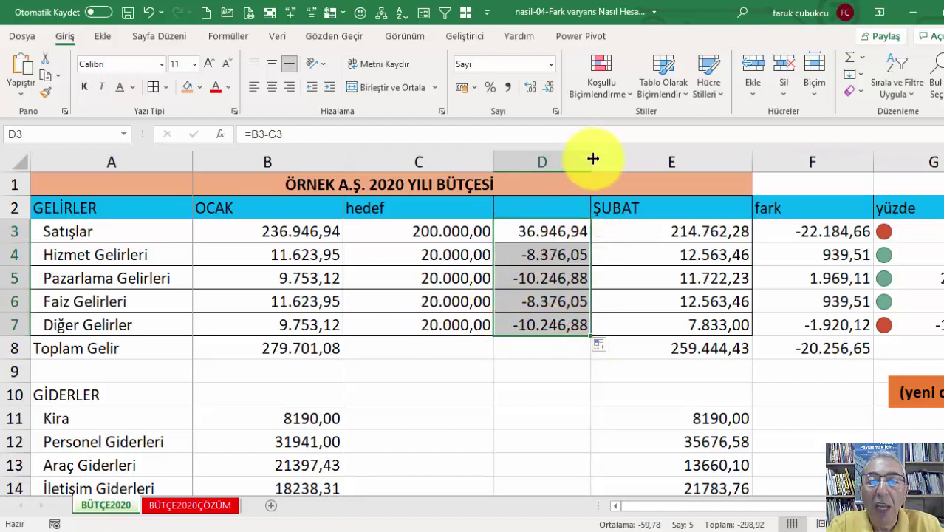
{"action": "left_click_drag", "start_coordinate": [594, 162], "coordinate": [607, 161]}
{"action": "left_click", "coordinate": [548, 233]}
Try changing D3 to =(B3-C3)/C3 as a percentage, then undo it
{"action": "double_click", "coordinate": [549, 232]}
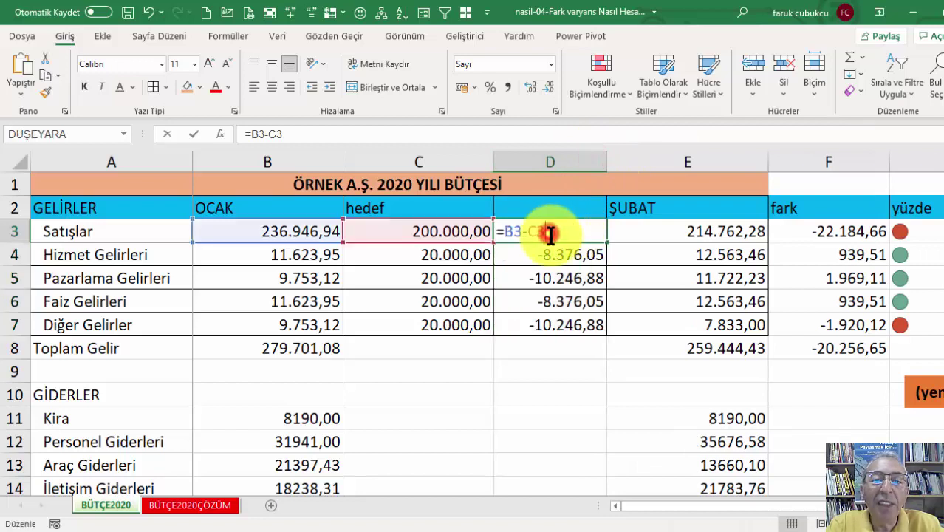
{"action": "left_click", "coordinate": [502, 233]}
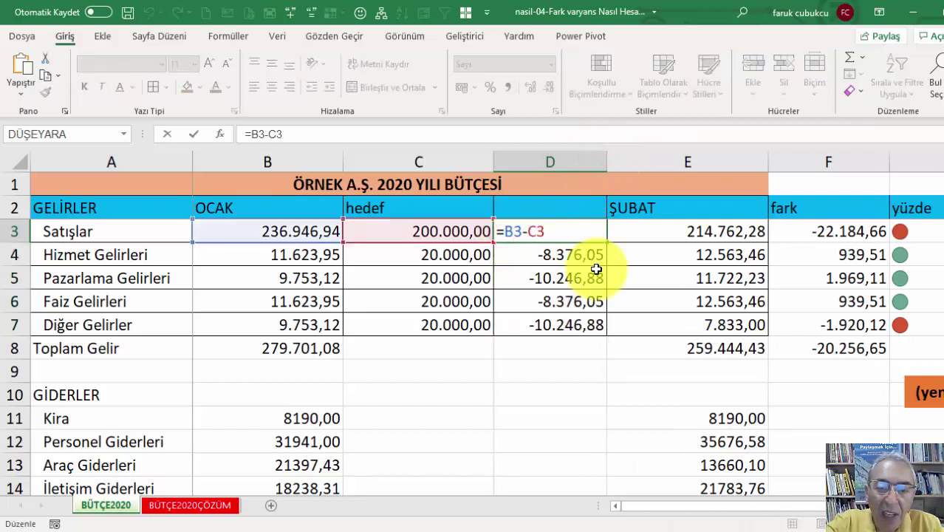
{"action": "type", "text": "("}
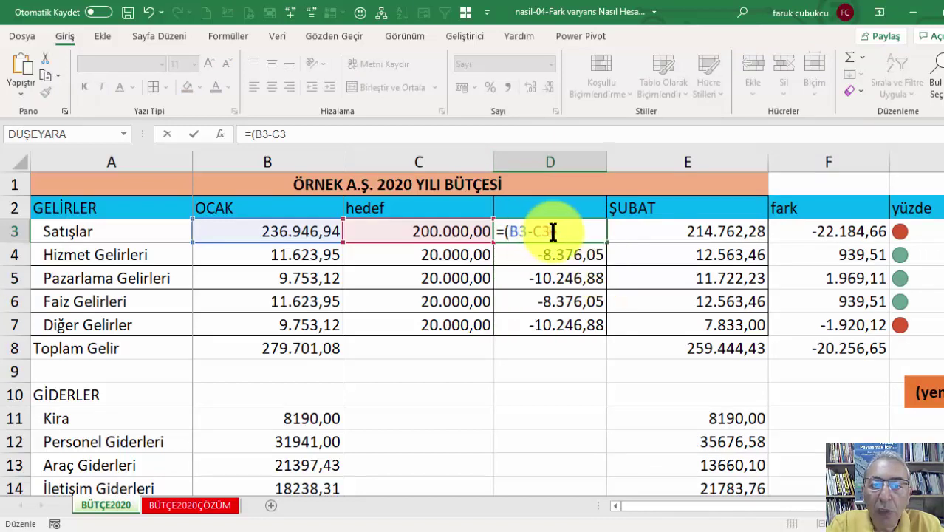
{"action": "type", "text": ")"}
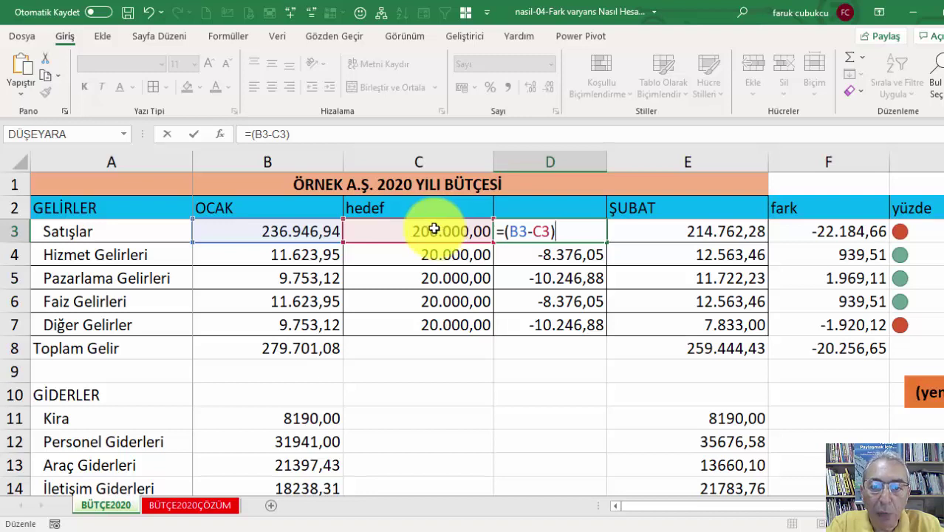
{"action": "type", "text": "/"}
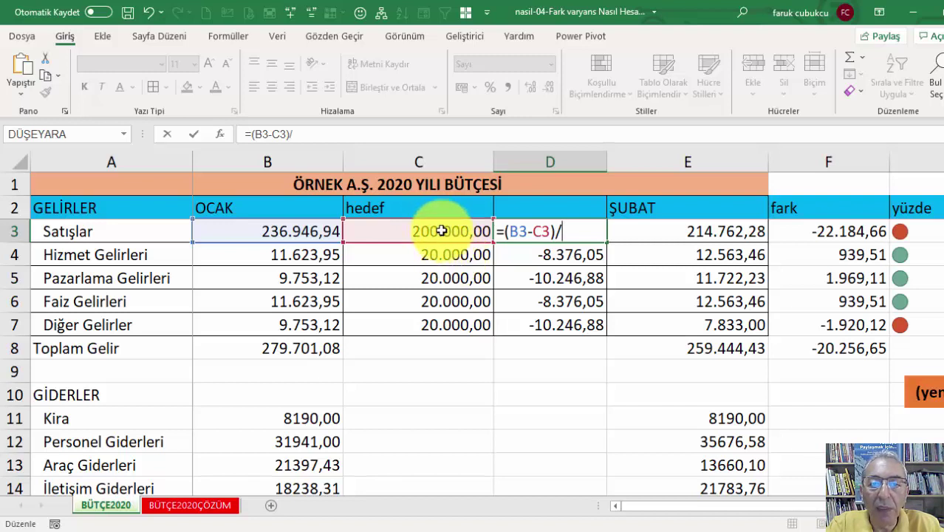
{"action": "left_click", "coordinate": [440, 230]}
{"action": "key", "text": "Return"}
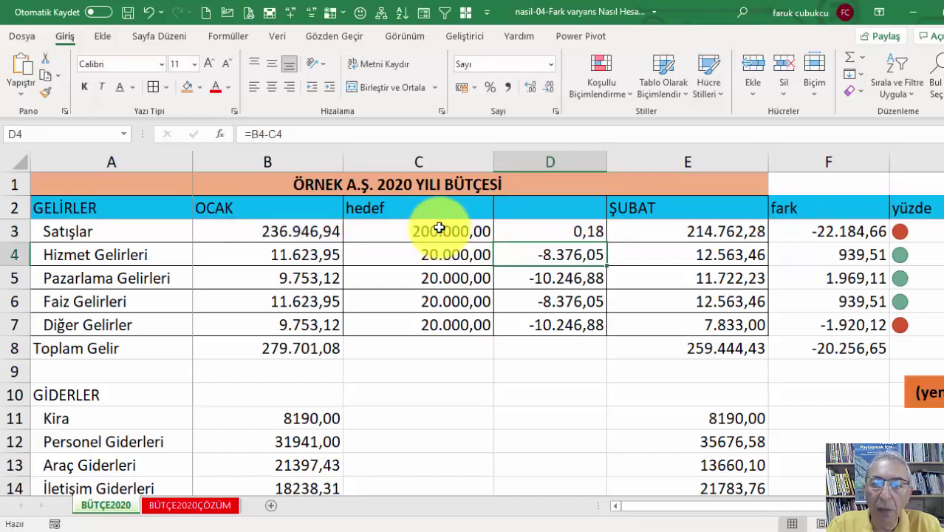
{"action": "left_click", "coordinate": [584, 230]}
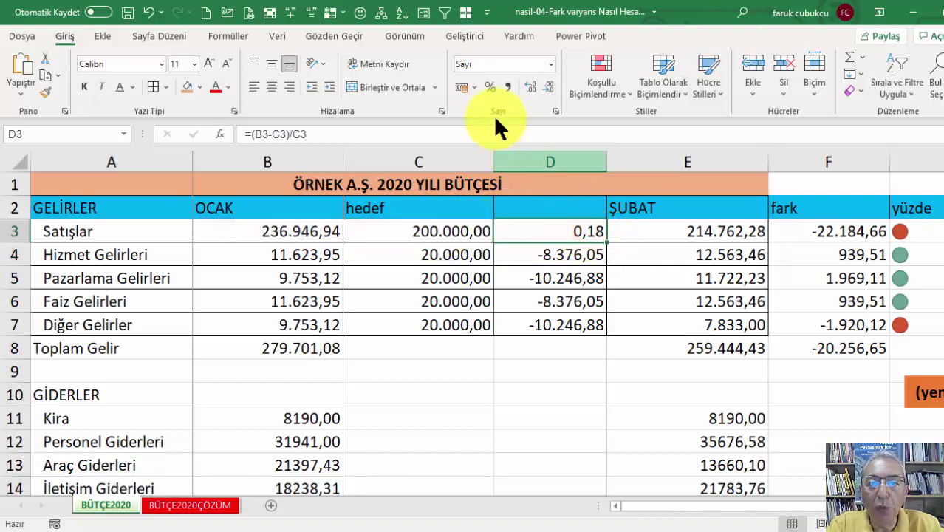
{"action": "left_click", "coordinate": [484, 86]}
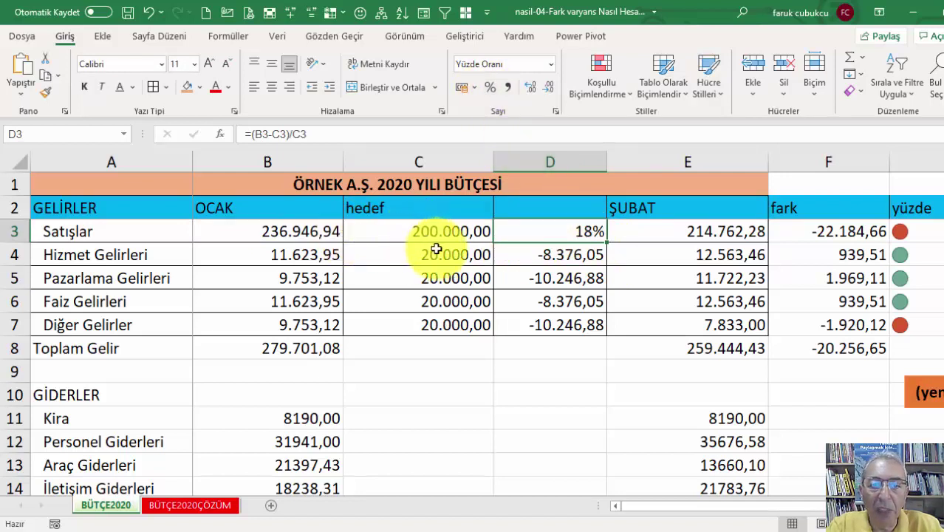
{"action": "key", "text": "ctrl+z"}
{"action": "key", "text": "ctrl+z"}
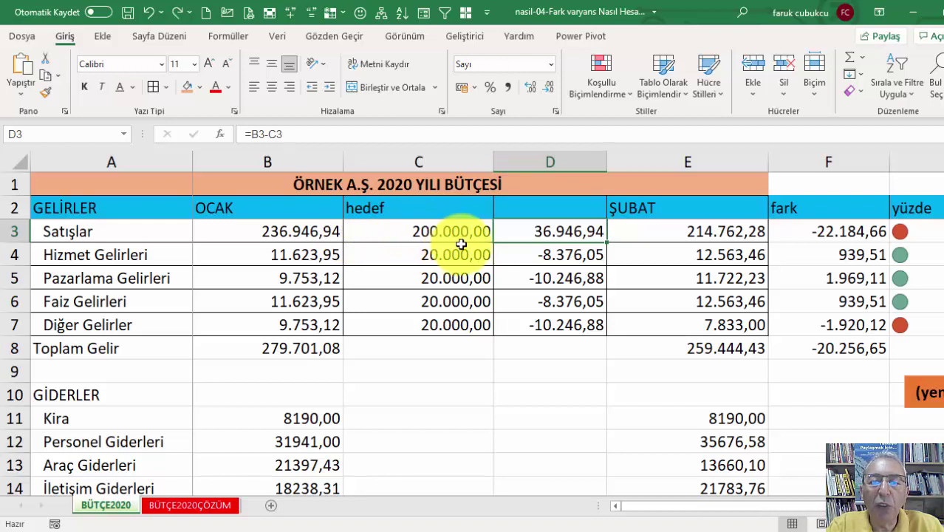
Insert another column E before ŞUBAT and enter =B3/C3 in E3
{"action": "left_click", "coordinate": [632, 161]}
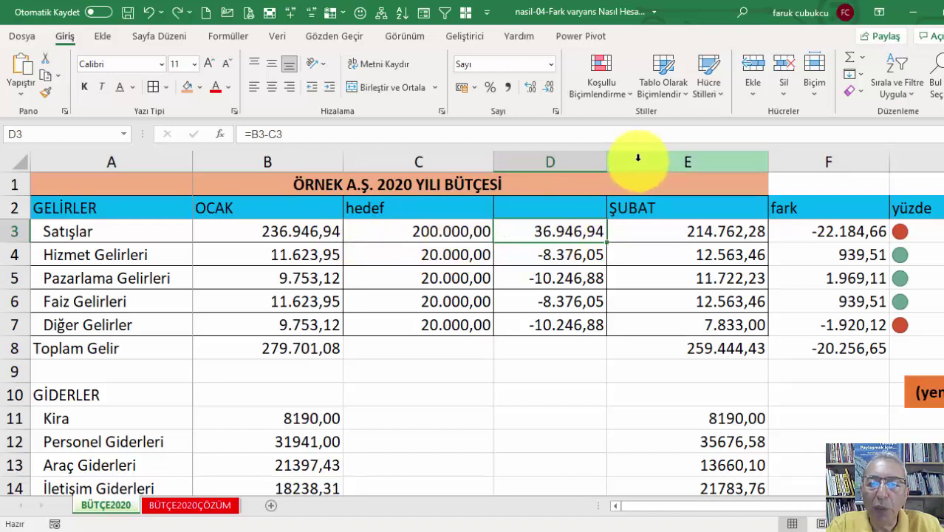
{"action": "right_click", "coordinate": [639, 161]}
{"action": "left_click", "coordinate": [681, 280]}
{"action": "left_click", "coordinate": [652, 231]}
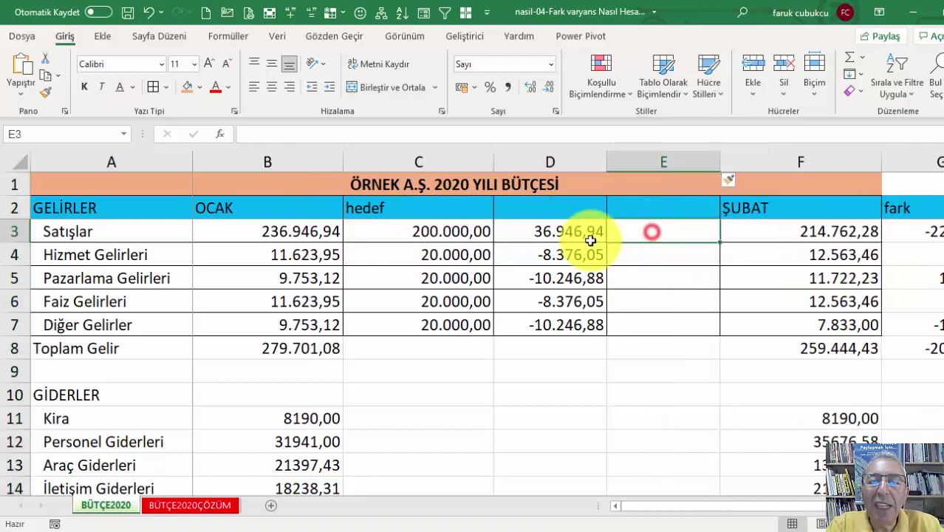
{"action": "type", "text": "="}
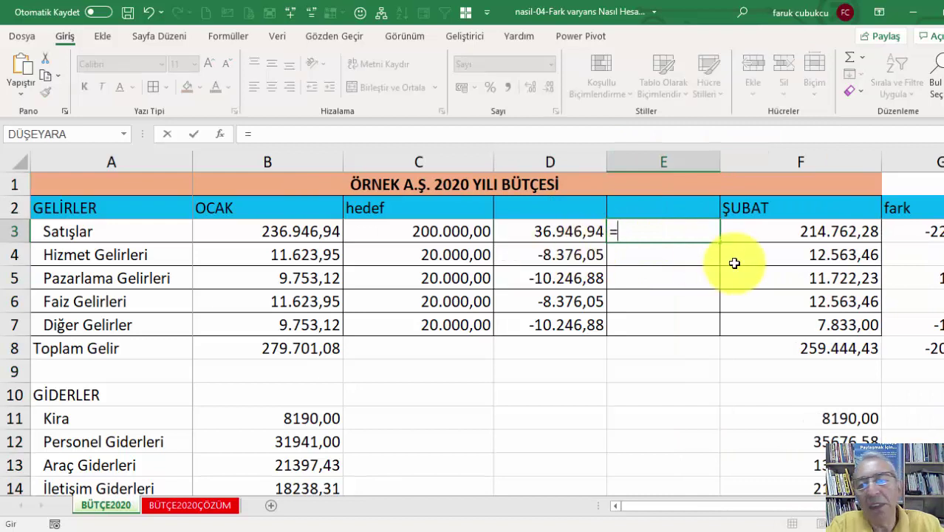
{"action": "left_click", "coordinate": [257, 229]}
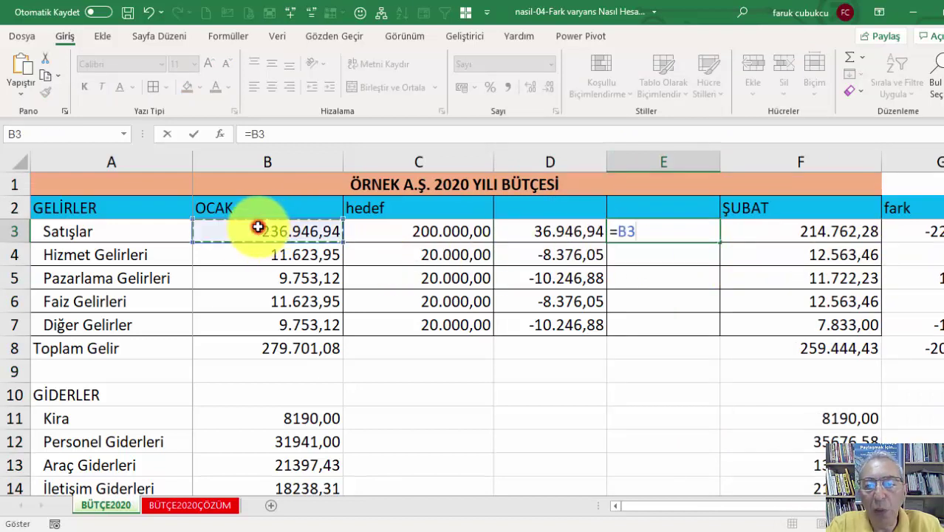
{"action": "type", "text": "/"}
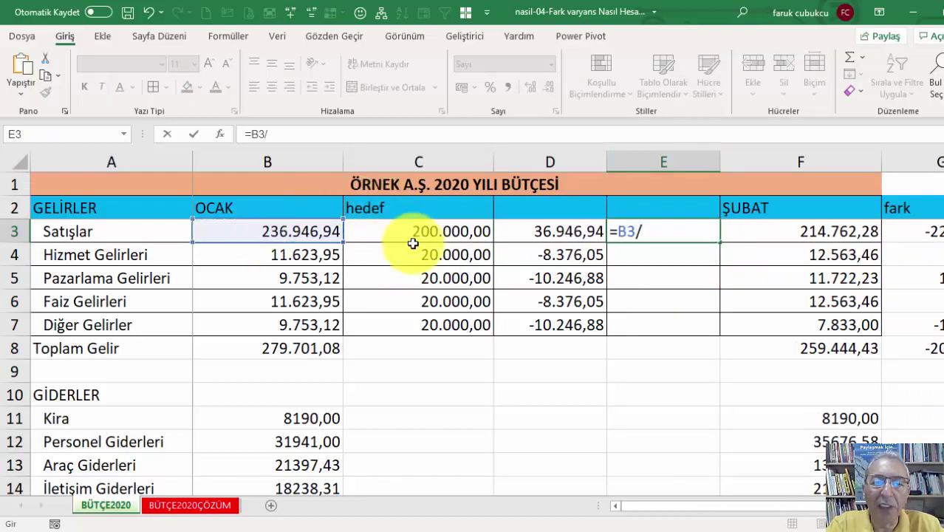
{"action": "left_click", "coordinate": [415, 233]}
{"action": "key", "text": "Return"}
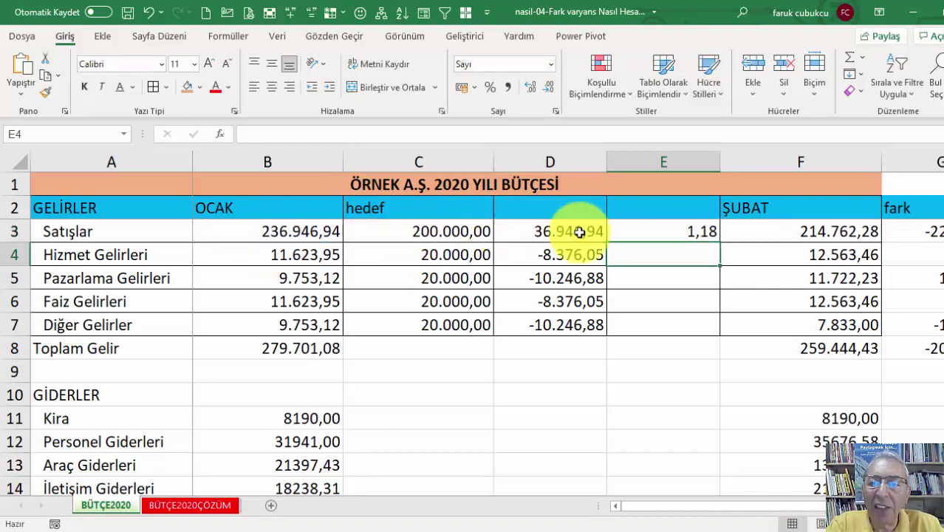
Format E3 as a percentage and fill it down to E7
{"action": "left_click", "coordinate": [663, 231]}
{"action": "left_click", "coordinate": [487, 86]}
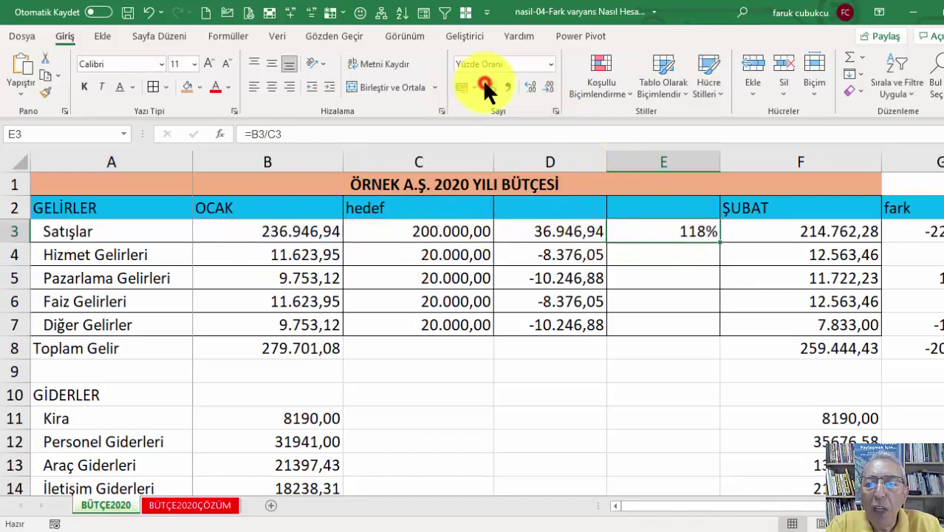
{"action": "left_click_drag", "start_coordinate": [722, 243], "coordinate": [722, 336]}
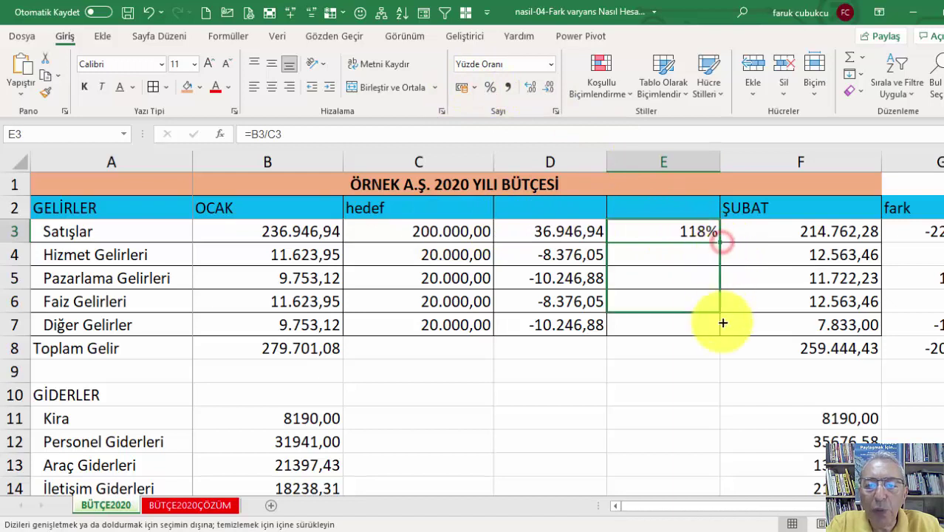
Title D2 'hedef farkı' and E2 'karşılama oranı'
{"action": "left_click", "coordinate": [561, 213]}
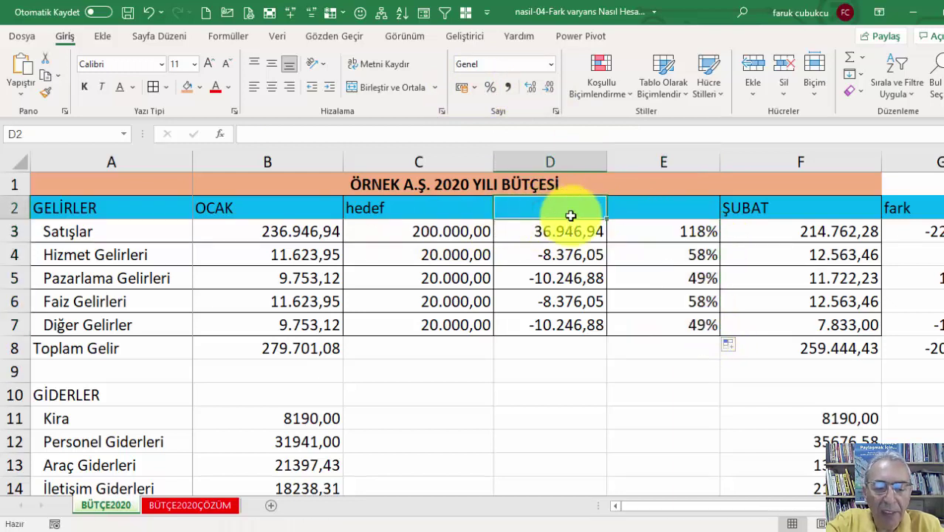
{"action": "type", "text": "hedef farkı"}
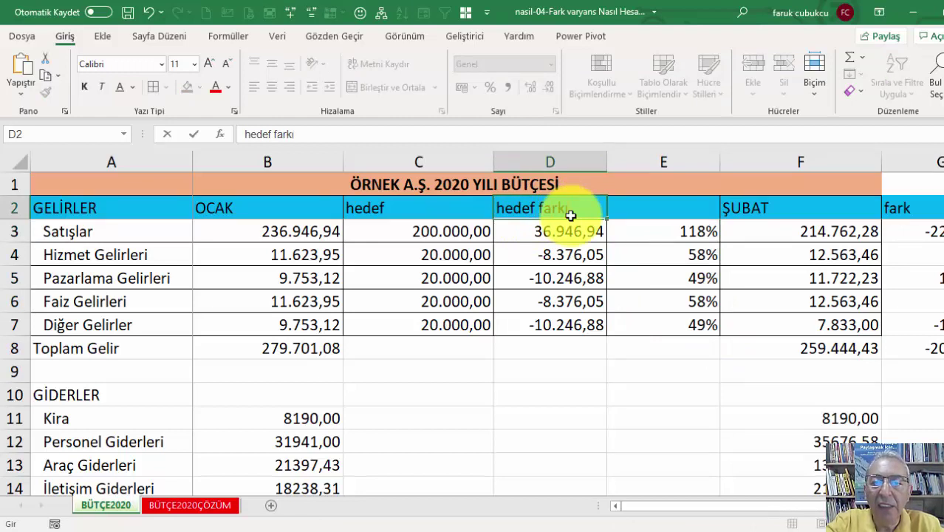
{"action": "key", "text": "Return"}
{"action": "left_click", "coordinate": [641, 209]}
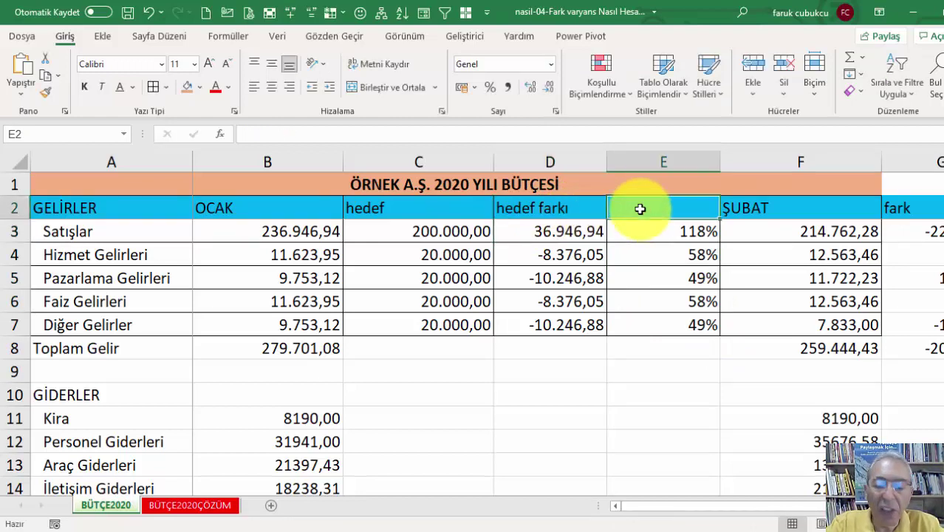
{"action": "type", "text": "karşıla"}
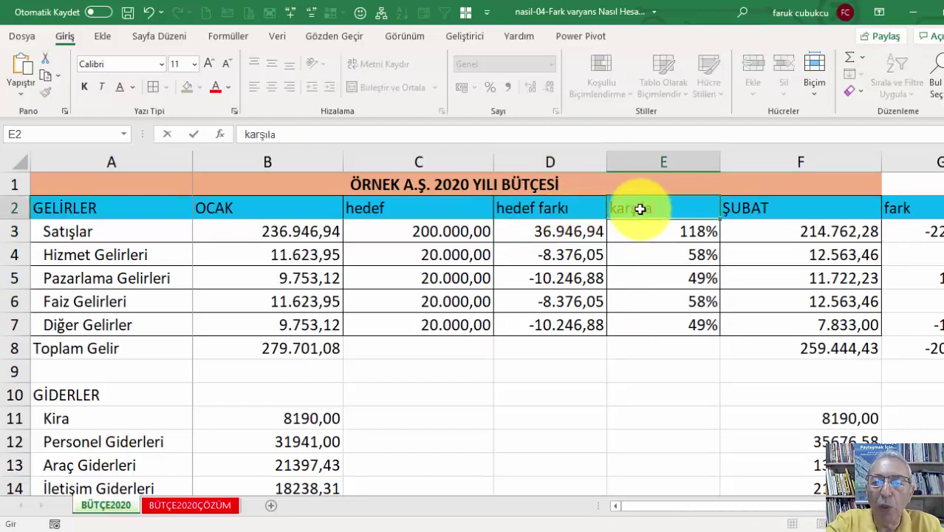
{"action": "type", "text": "ma oran"}
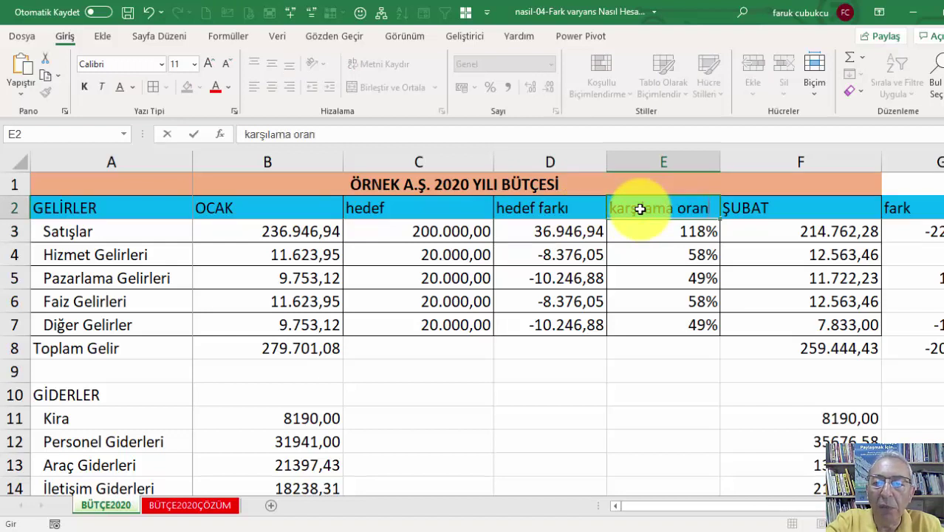
{"action": "type", "text": "ı"}
{"action": "key", "text": "Return"}
{"action": "left_click", "coordinate": [670, 325]}
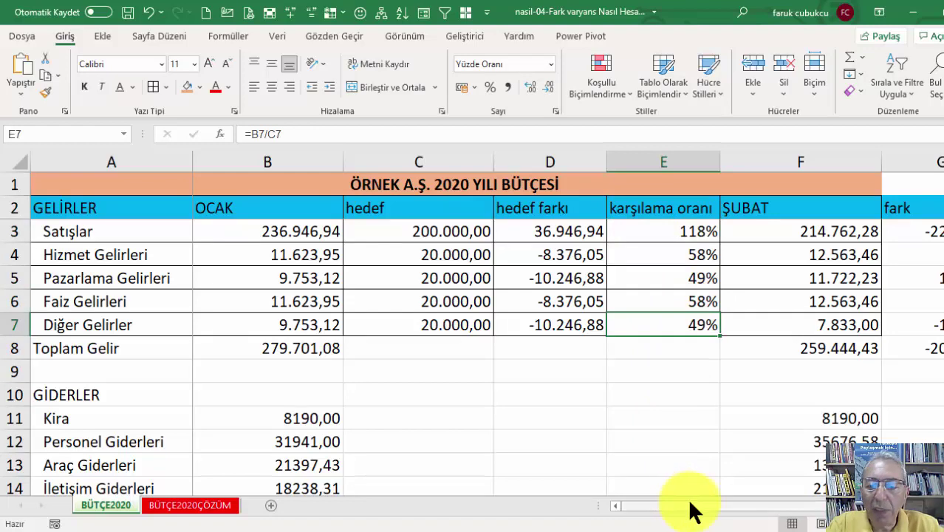
Narrow column A and drag the orange (yeni değer - eski değer) / eski değer note down-right
{"action": "mouse_move", "coordinate": [695, 505]}
{"action": "left_mouse_down"}
{"action": "mouse_move", "coordinate": [757, 506]}
{"action": "mouse_move", "coordinate": [575, 511]}
{"action": "left_mouse_up"}
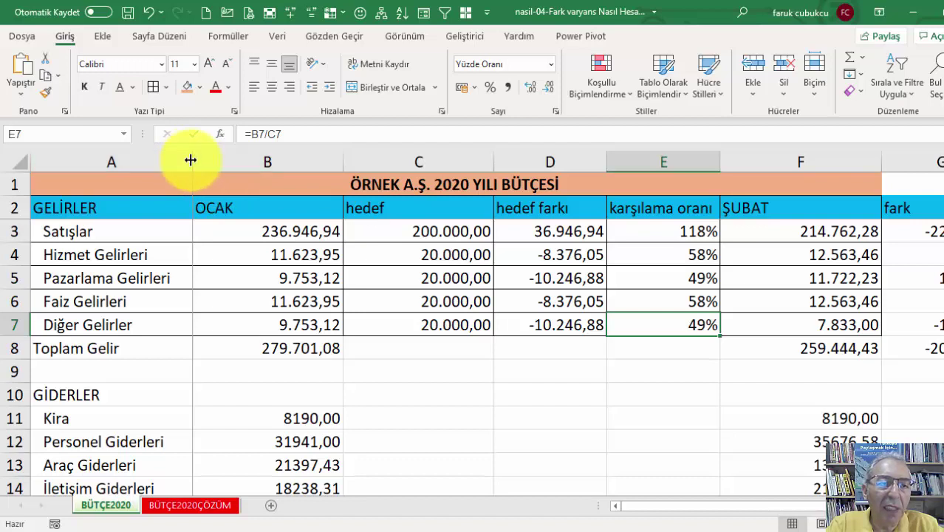
{"action": "left_click_drag", "start_coordinate": [192, 162], "coordinate": [166, 162]}
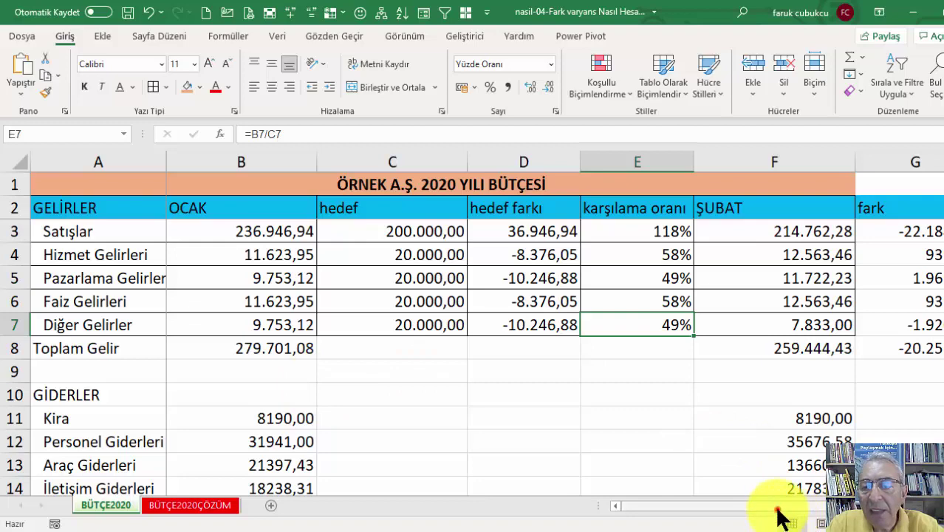
{"action": "mouse_move", "coordinate": [777, 509]}
{"action": "left_mouse_down"}
{"action": "mouse_move", "coordinate": [842, 507]}
{"action": "mouse_move", "coordinate": [586, 487]}
{"action": "left_mouse_up"}
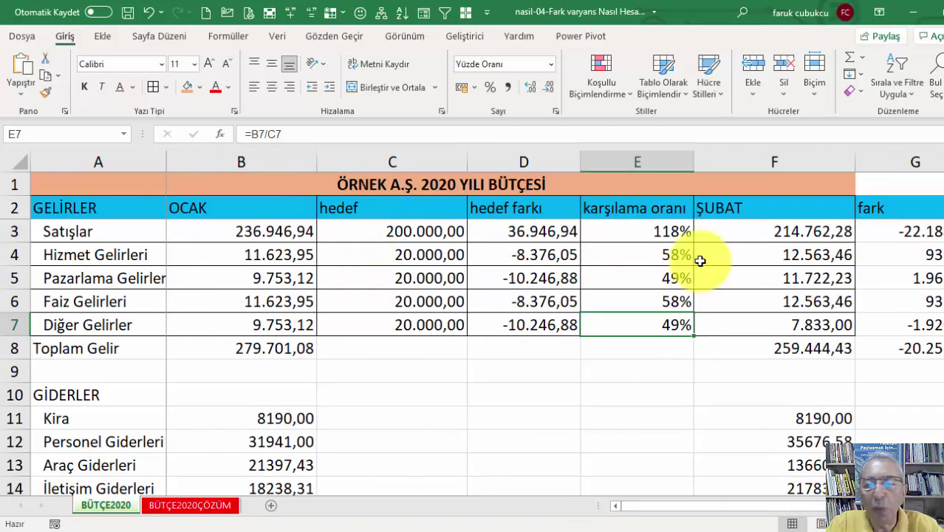
{"action": "left_click", "coordinate": [764, 232]}
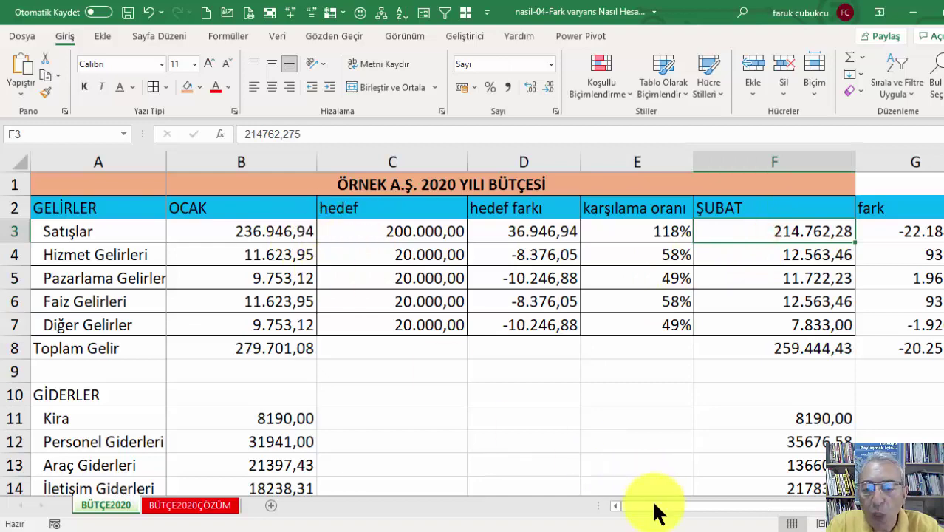
{"action": "left_click_drag", "start_coordinate": [655, 507], "coordinate": [777, 510]}
{"action": "left_click", "coordinate": [632, 403]}
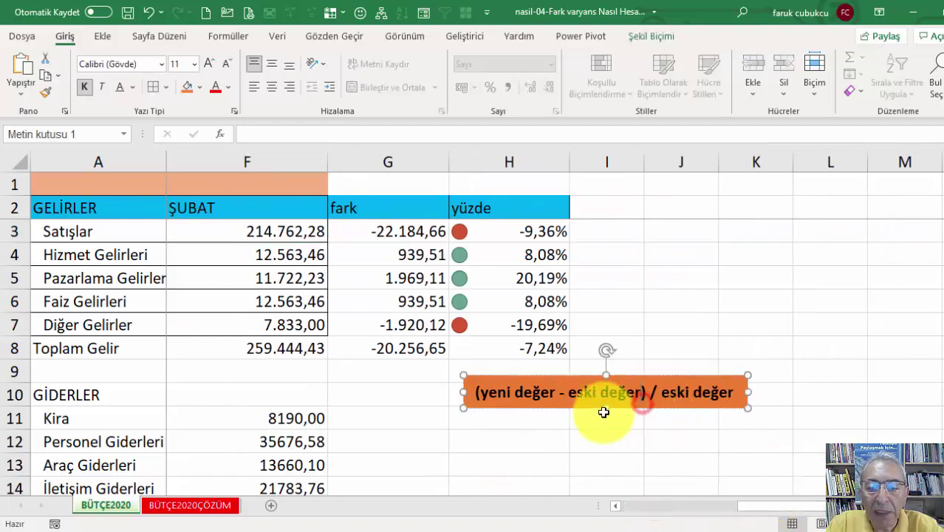
{"action": "left_click_drag", "start_coordinate": [586, 413], "coordinate": [616, 418]}
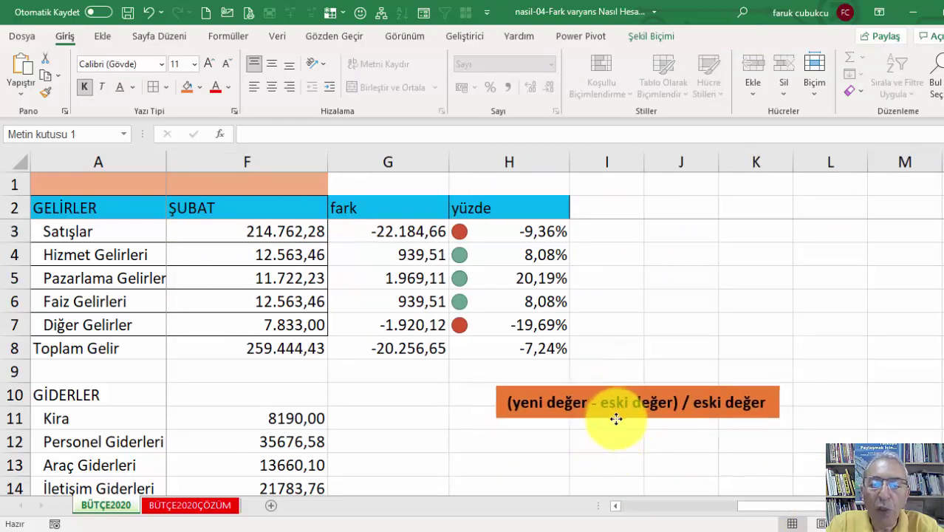
{"action": "left_click_drag", "start_coordinate": [784, 506], "coordinate": [428, 493]}
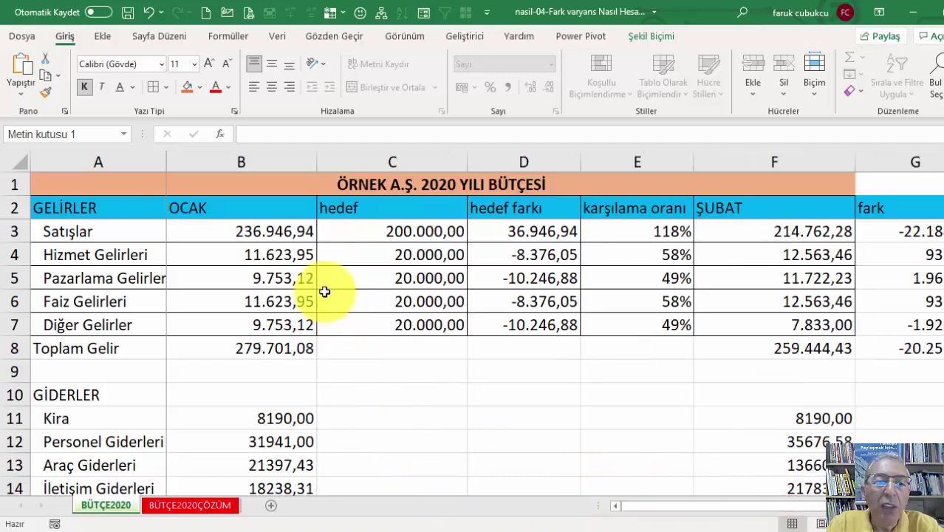
Inspect the =B4/C4 ratio in E4, then narrow the ŞUBAT column F
{"action": "left_click", "coordinate": [391, 229]}
{"action": "left_click", "coordinate": [270, 229]}
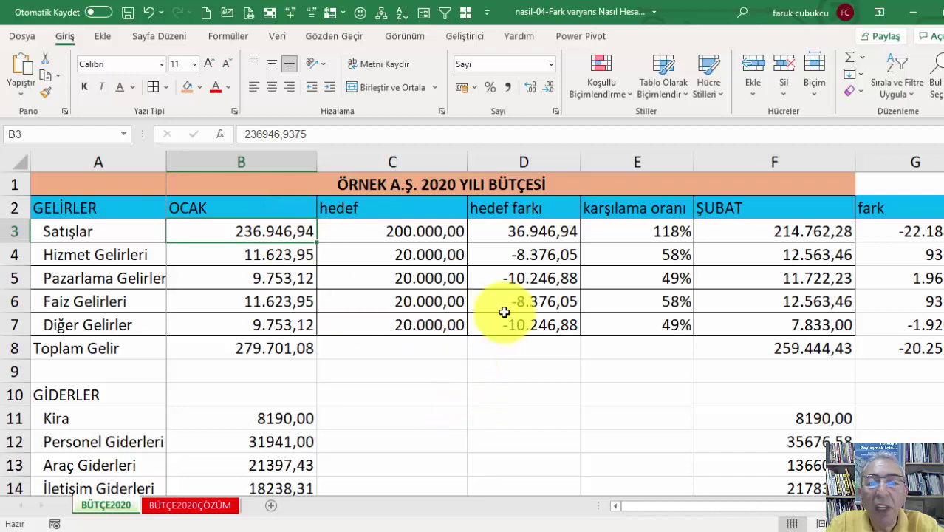
{"action": "left_click", "coordinate": [644, 259]}
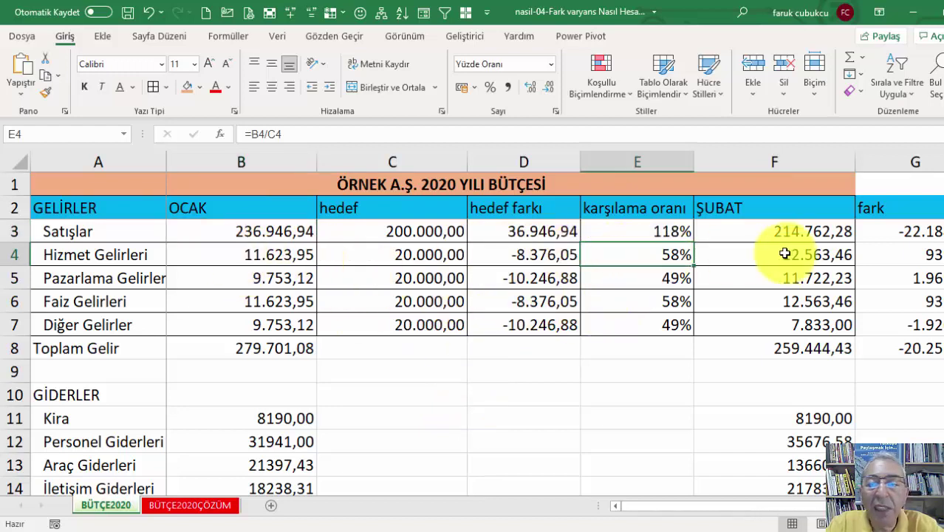
{"action": "left_click", "coordinate": [656, 256]}
{"action": "double_click", "coordinate": [657, 257]}
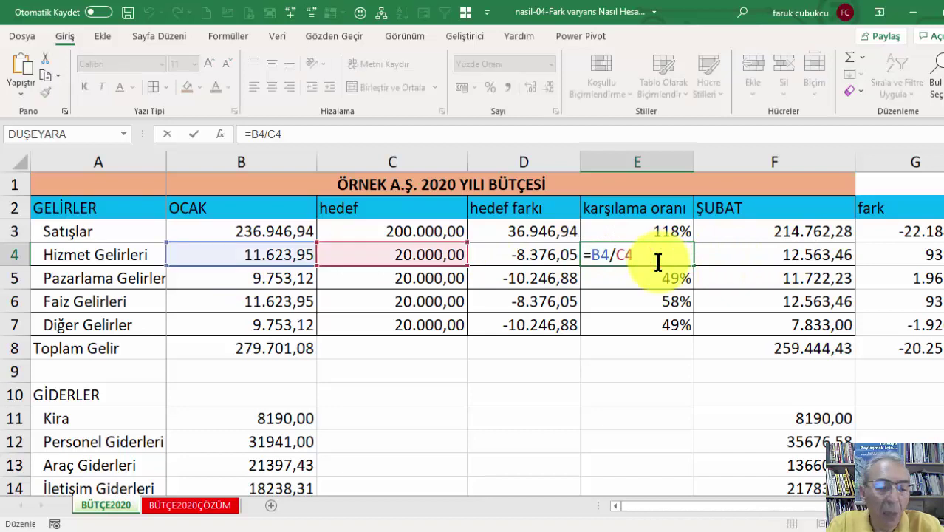
{"action": "key", "text": "Escape"}
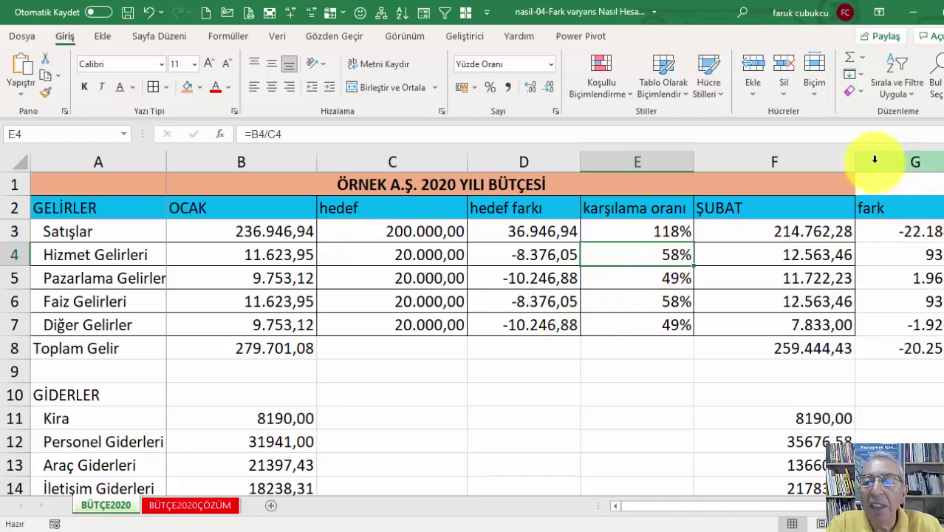
{"action": "left_click_drag", "start_coordinate": [856, 162], "coordinate": [806, 162]}
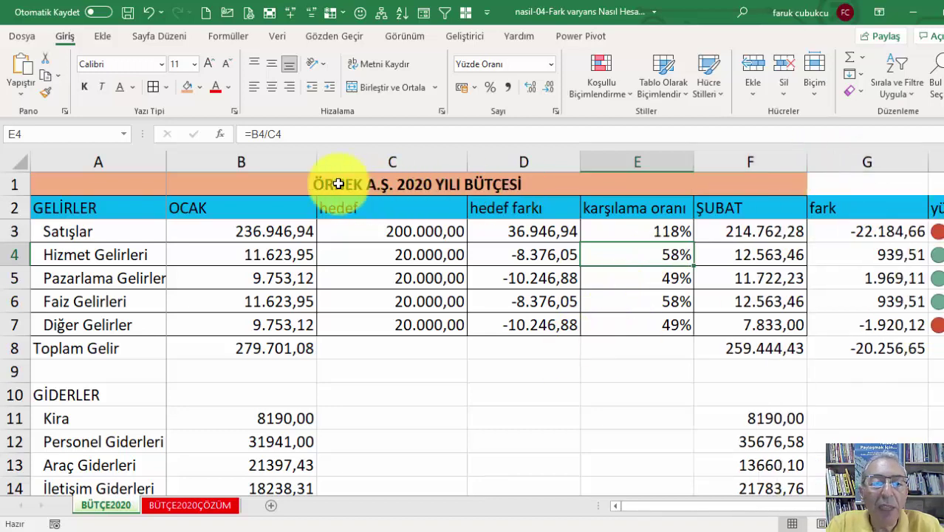
Narrow hedef column C and bring columns E–L with fark and yüzde values into view
{"action": "left_click_drag", "start_coordinate": [466, 162], "coordinate": [446, 162]}
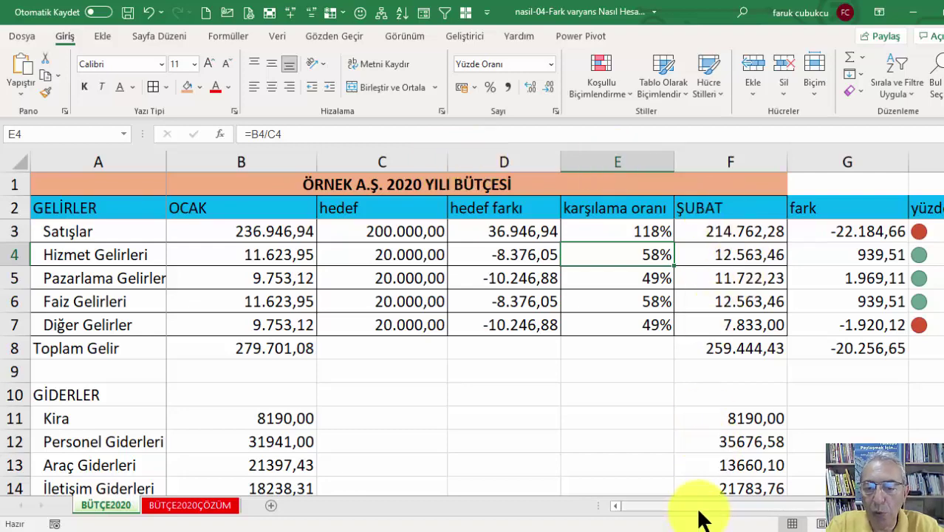
{"action": "left_click_drag", "start_coordinate": [696, 506], "coordinate": [762, 508]}
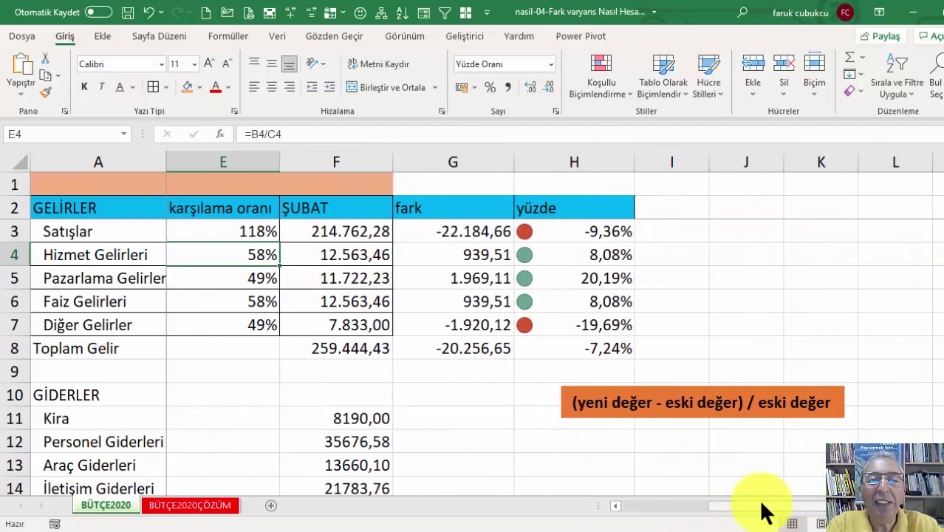